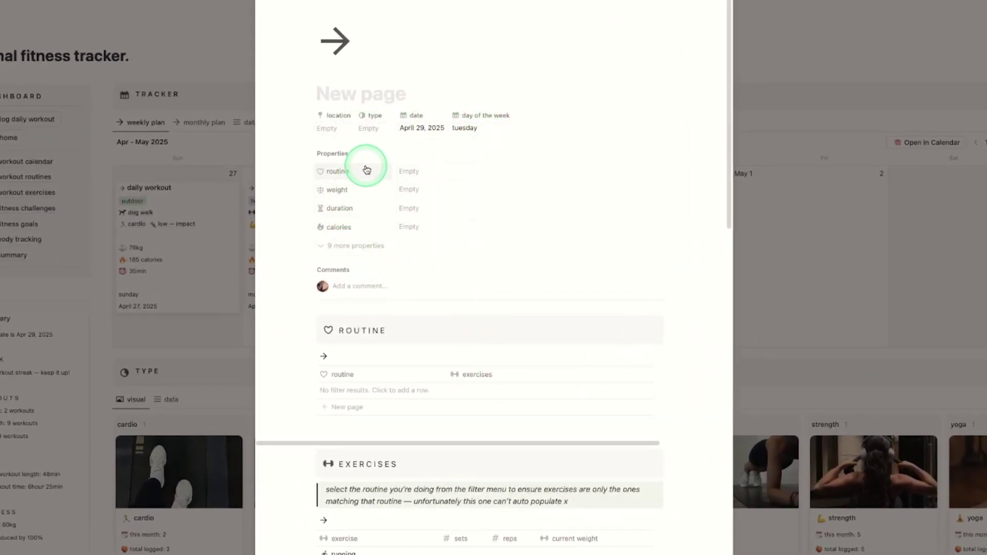
Link the pull routine to the new workout page dated April 29, 2025
scroll(647, 216, down, 2)
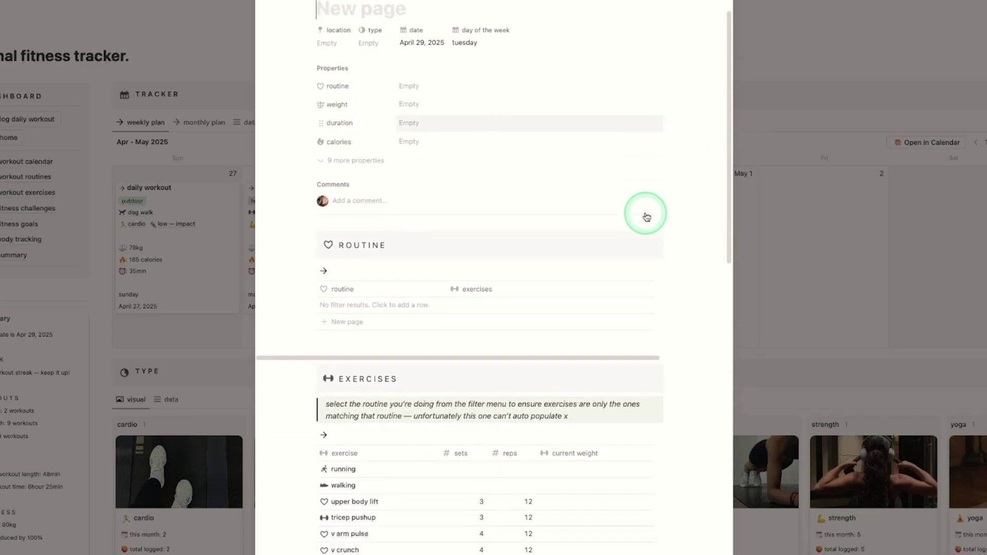
scroll(647, 216, down, 2)
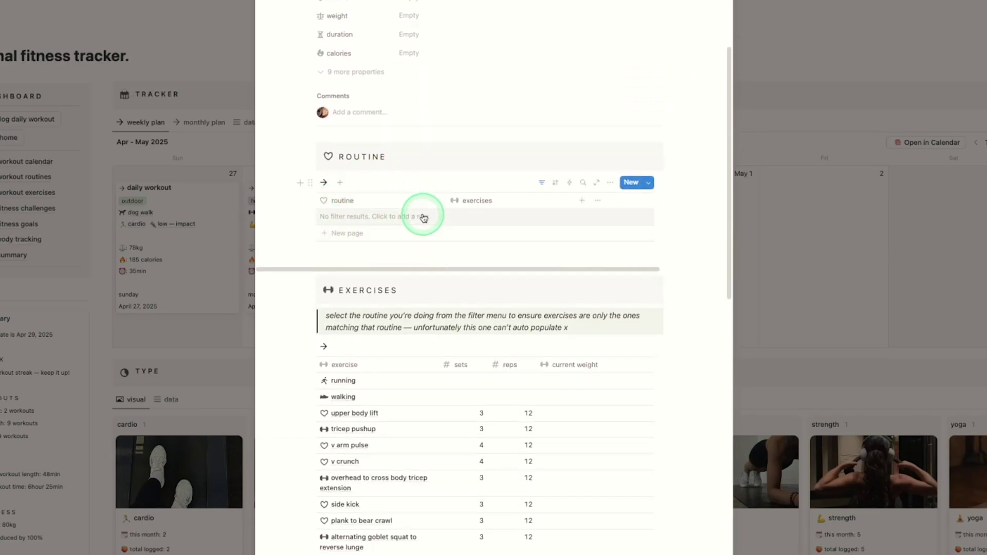
scroll(424, 218, up, 4)
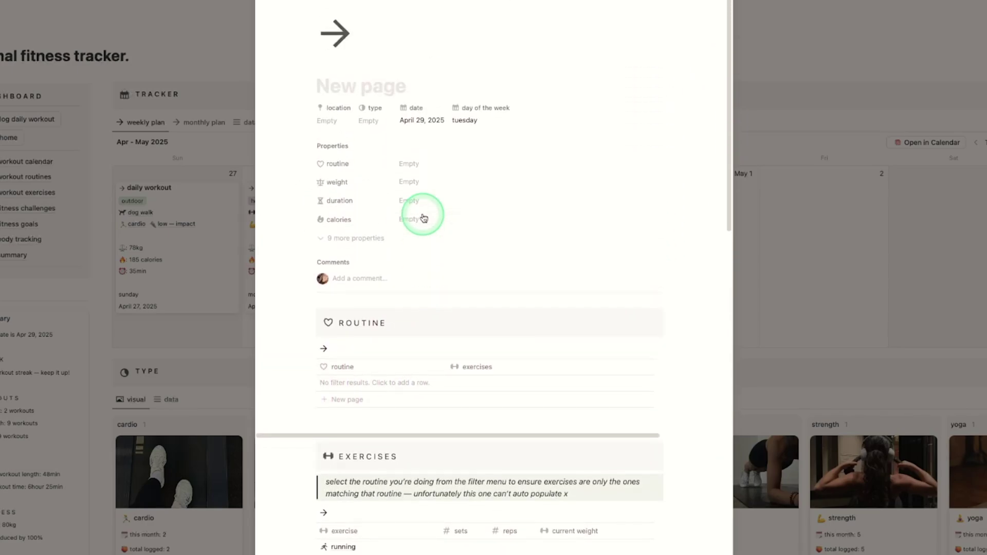
click(429, 169)
click(595, 220)
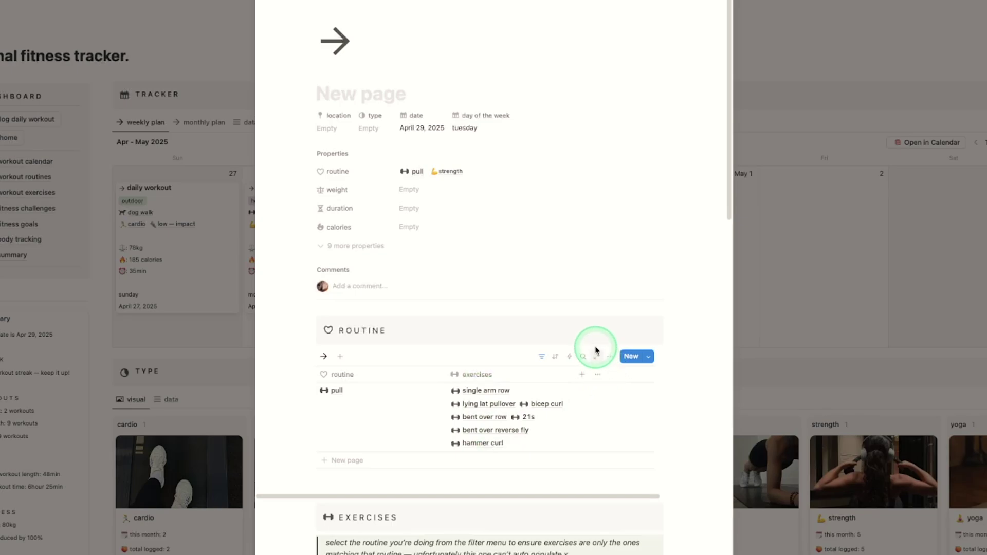
Filter the exercises table in the workout page by the pull routine, leaving the filter bar hidden
scroll(646, 286, down, 5)
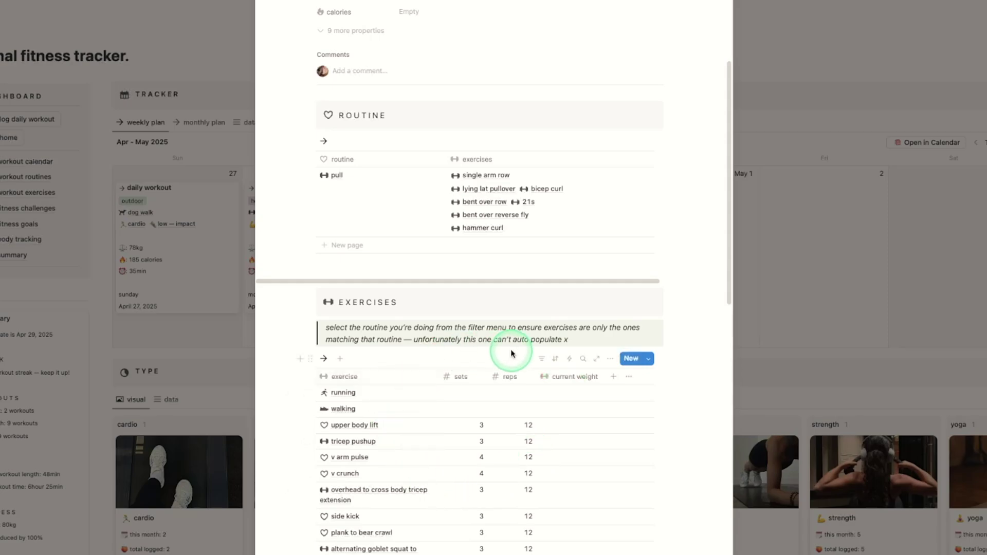
click(539, 360)
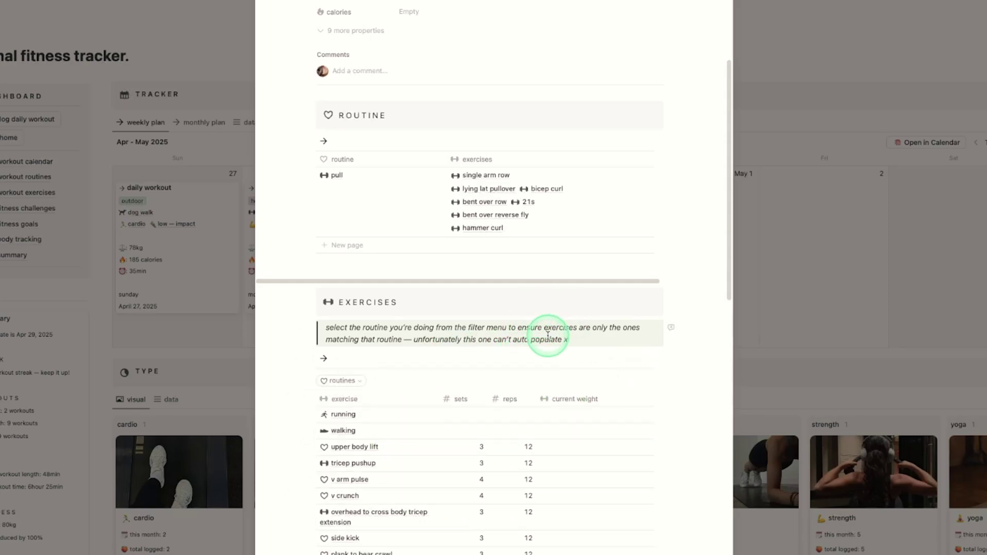
click(340, 384)
click(342, 443)
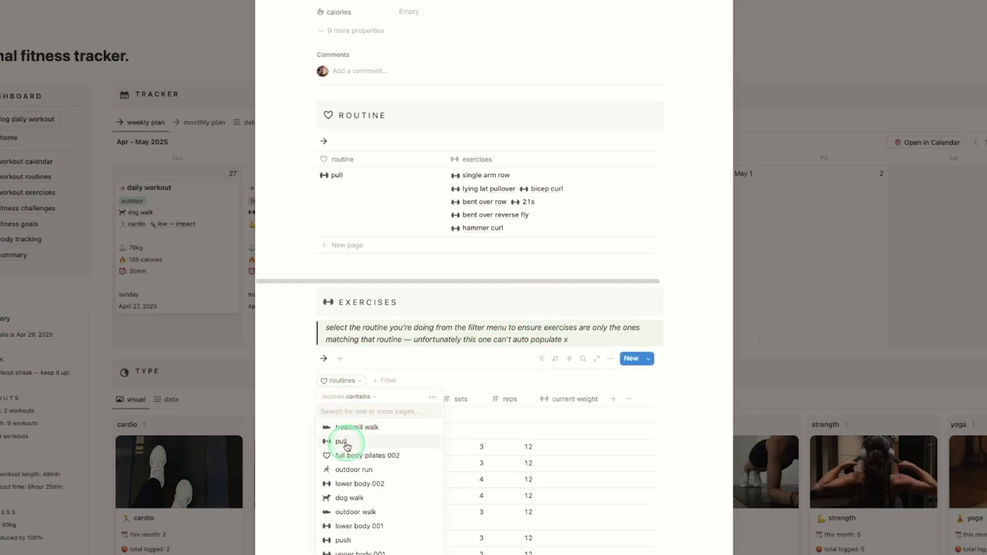
click(479, 392)
click(542, 359)
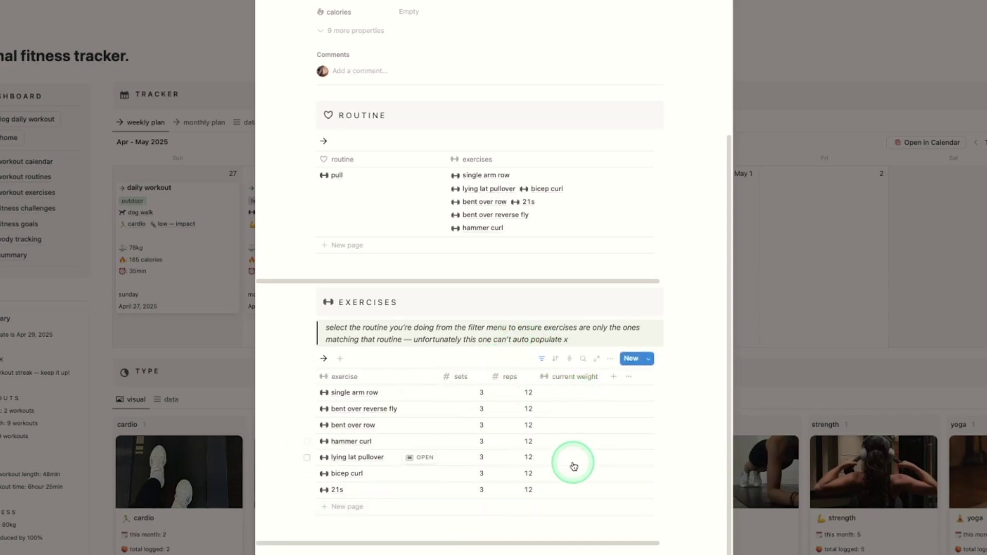
Enter 5 as the current weight for the single arm row exercise
click(590, 396)
text(5)
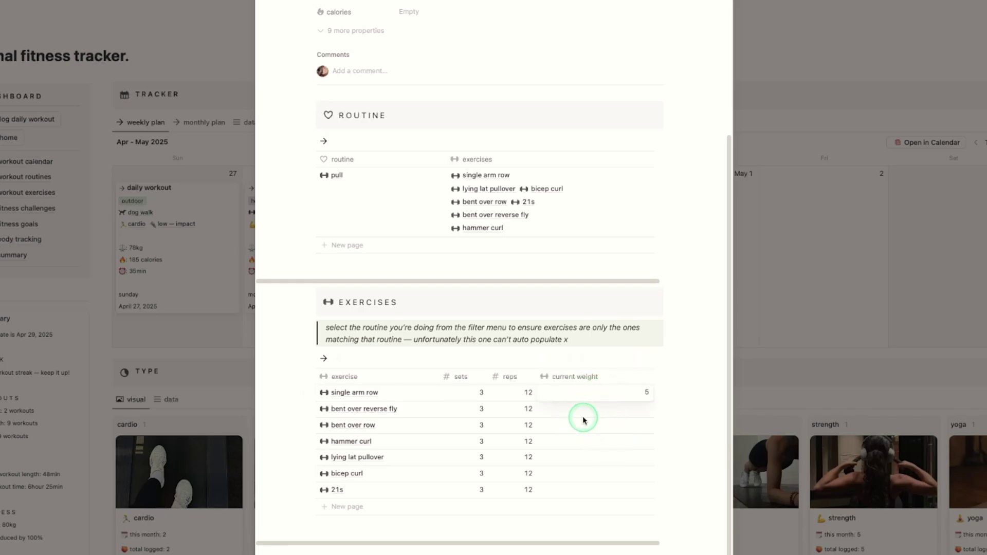
key(Return)
click(590, 412)
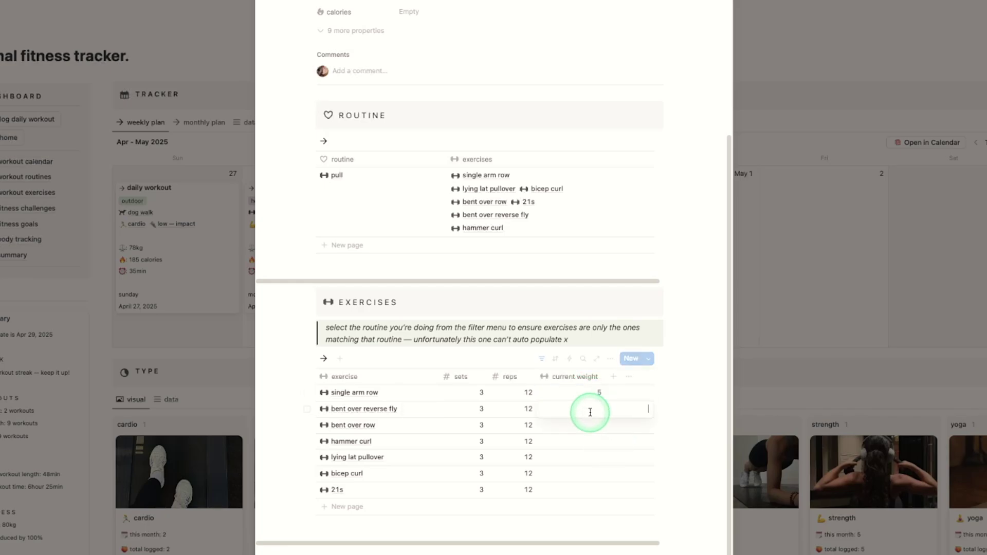
key(Escape)
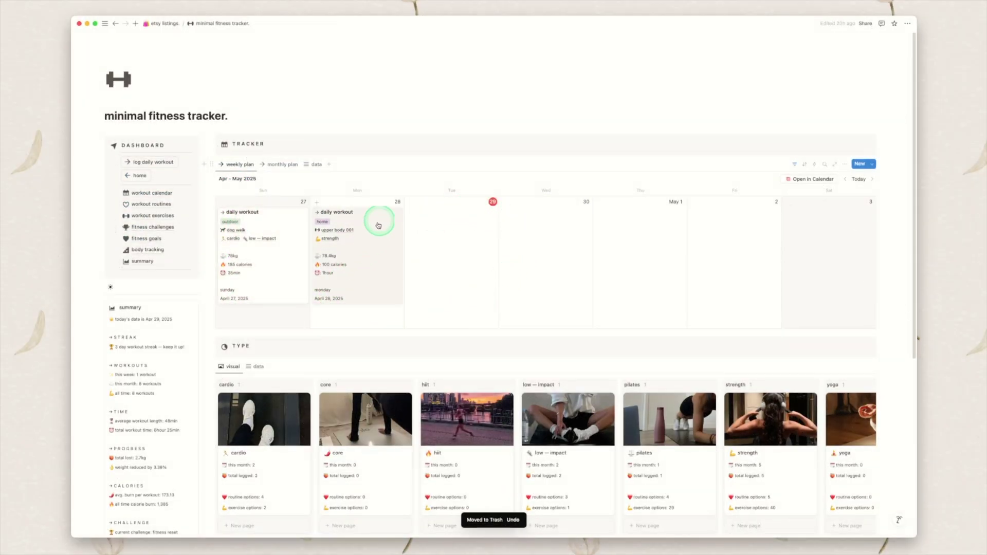
Add a daily workout on April 29, 2025 in the weekly plan, with location outdoor and type cardio
click(412, 206)
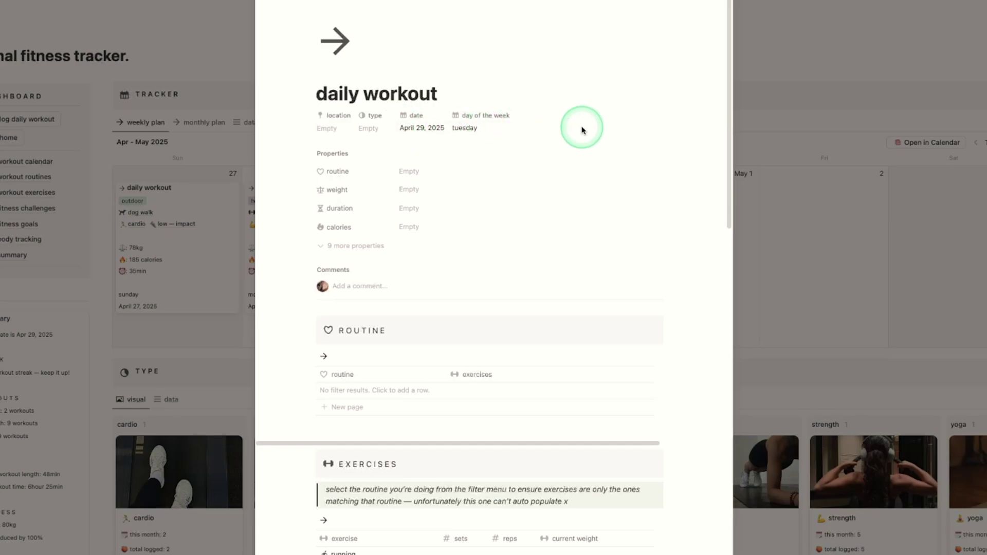
click(326, 128)
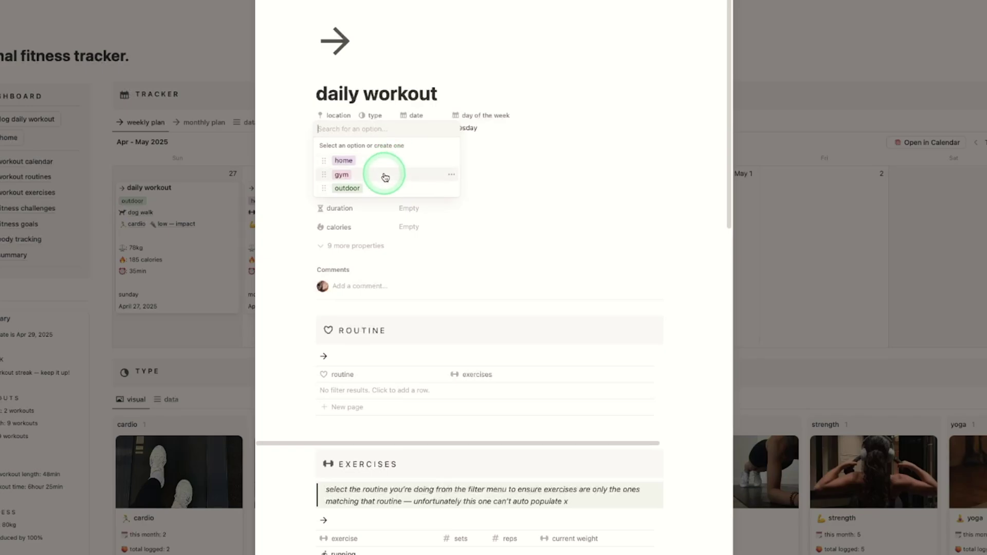
click(401, 189)
key(Escape)
click(375, 128)
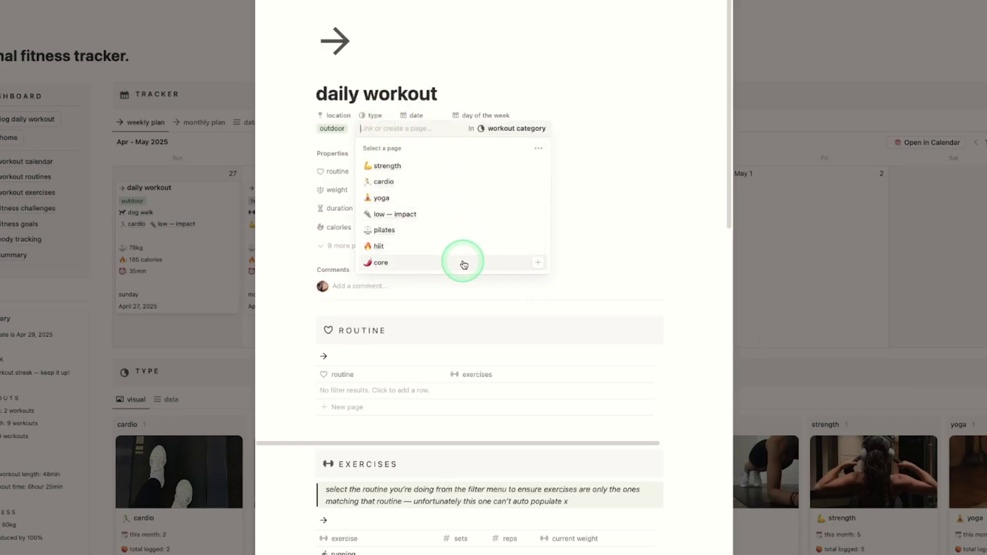
click(427, 183)
Link the outdoor run and dog walk routines to the daily workout
click(424, 171)
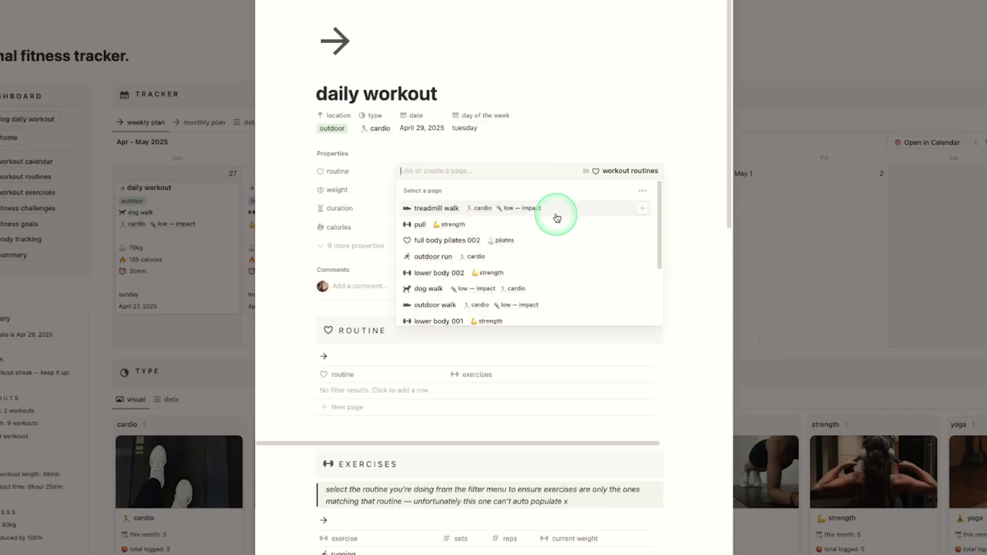
click(550, 138)
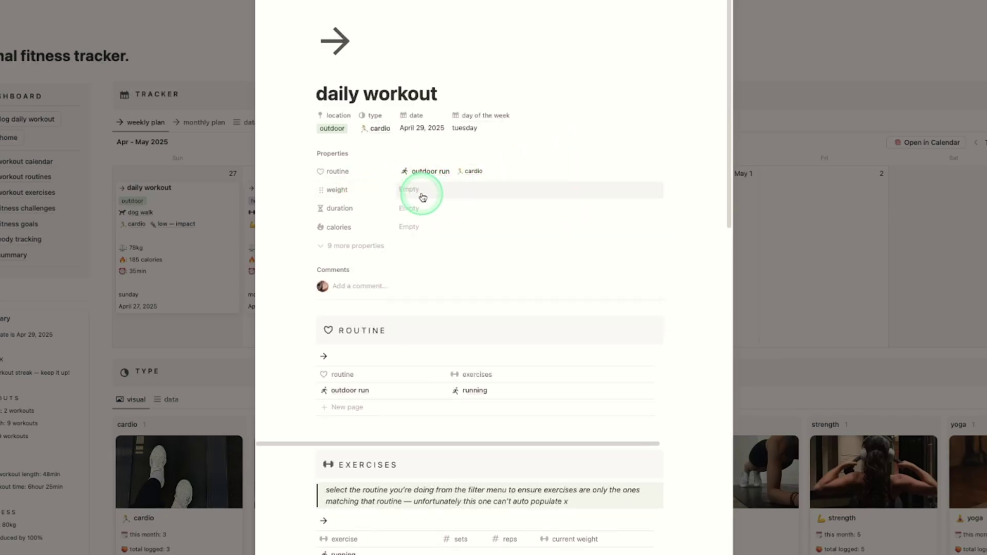
click(425, 208)
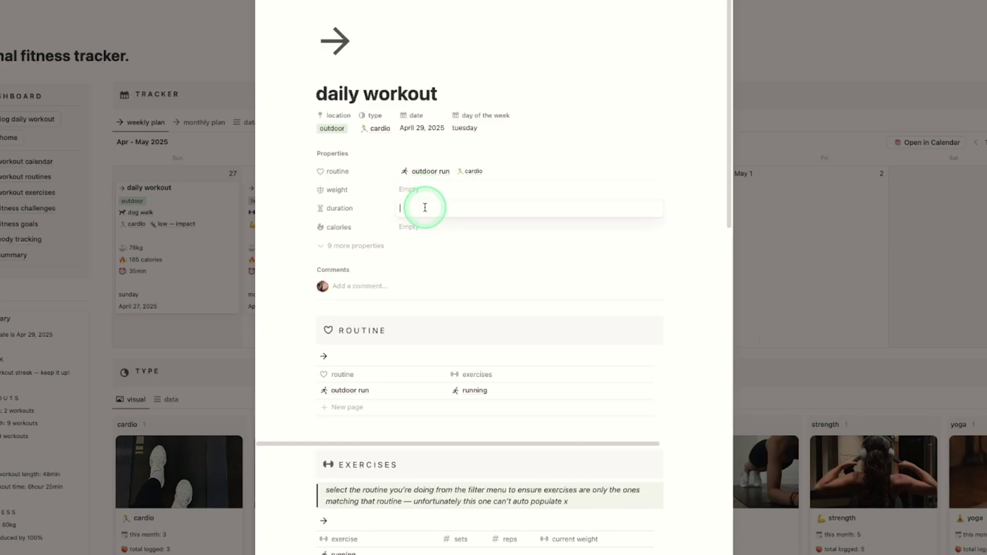
key(Escape)
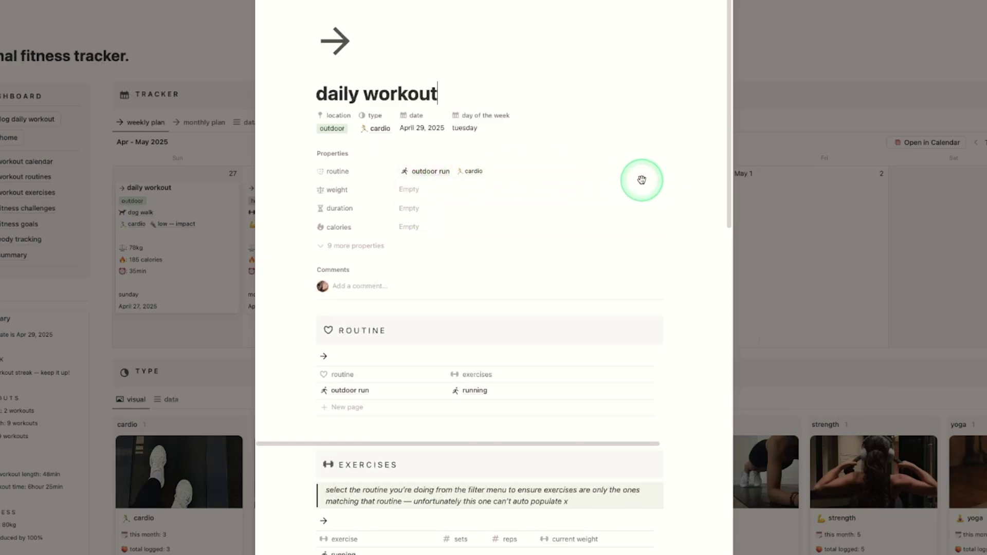
click(654, 175)
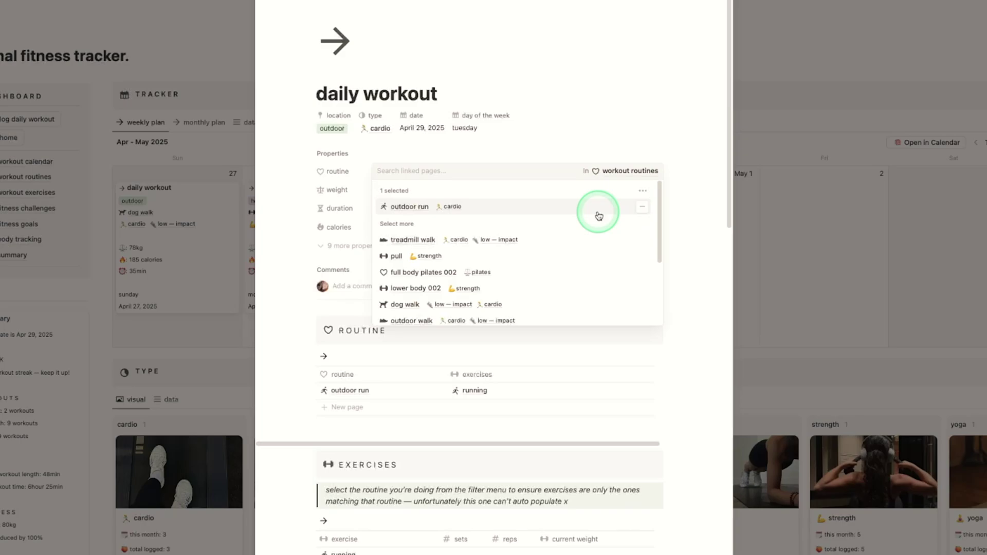
click(602, 307)
click(591, 157)
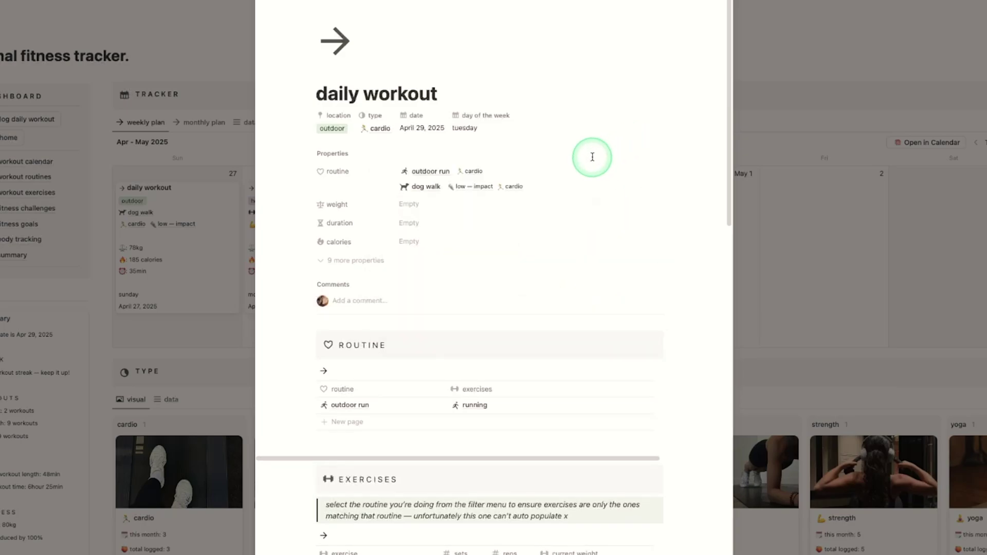
Filter the workout's exercises table by the outdoor run and dog walk routines, leaving the filter bar hidden
scroll(470, 457, down, 3)
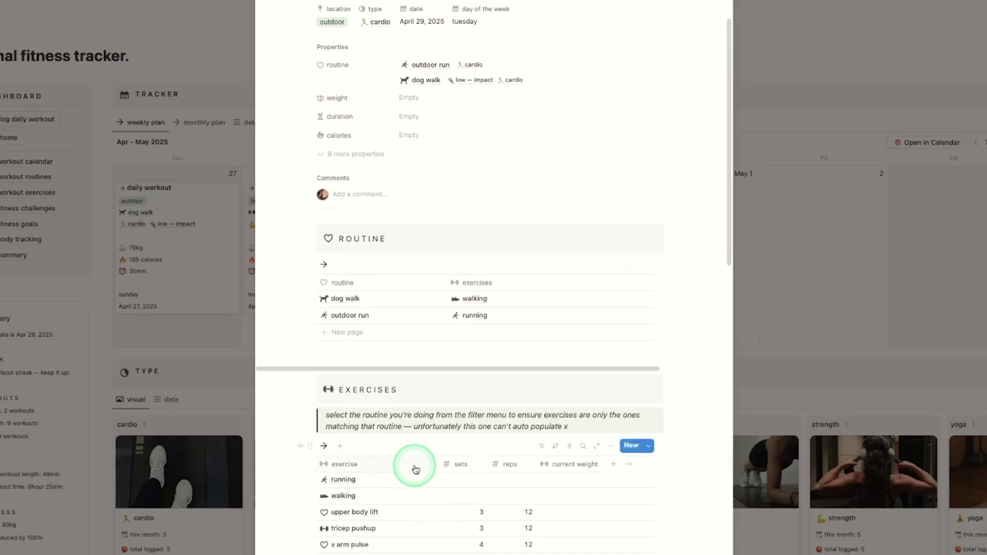
click(543, 447)
click(360, 467)
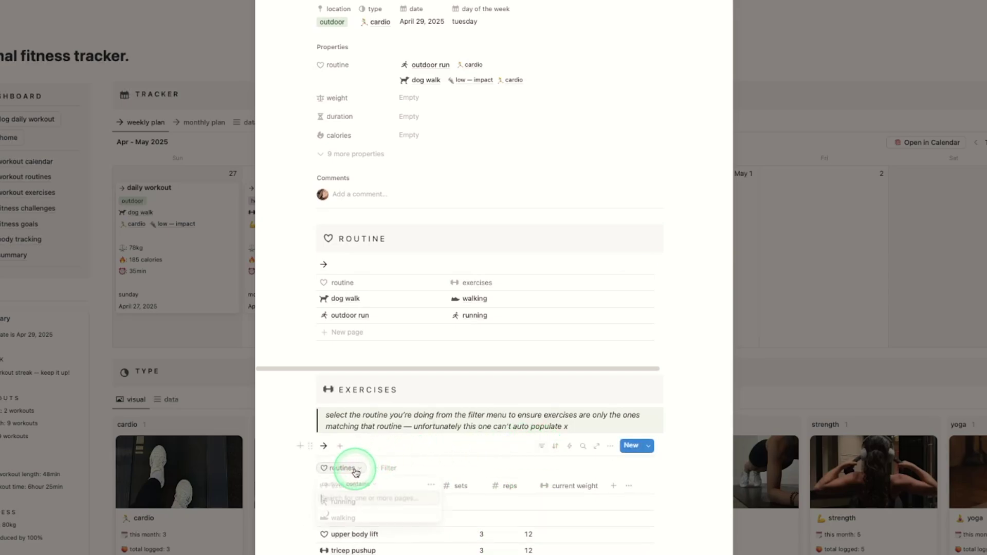
click(397, 287)
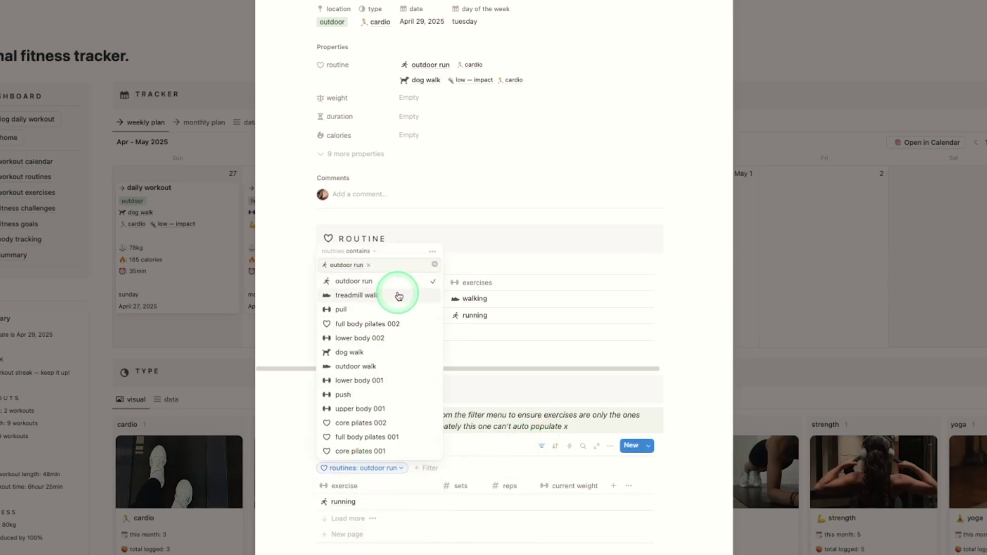
click(393, 352)
click(613, 538)
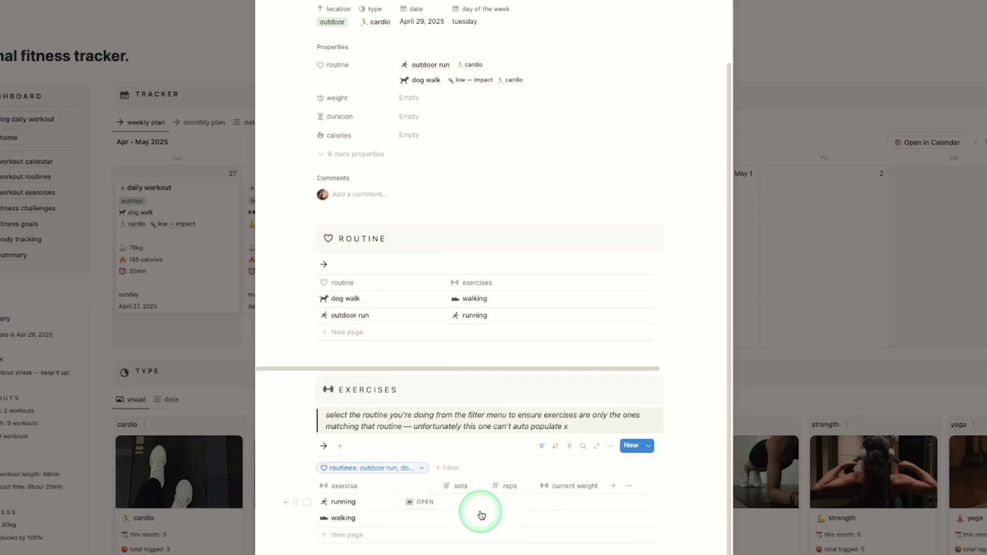
click(541, 446)
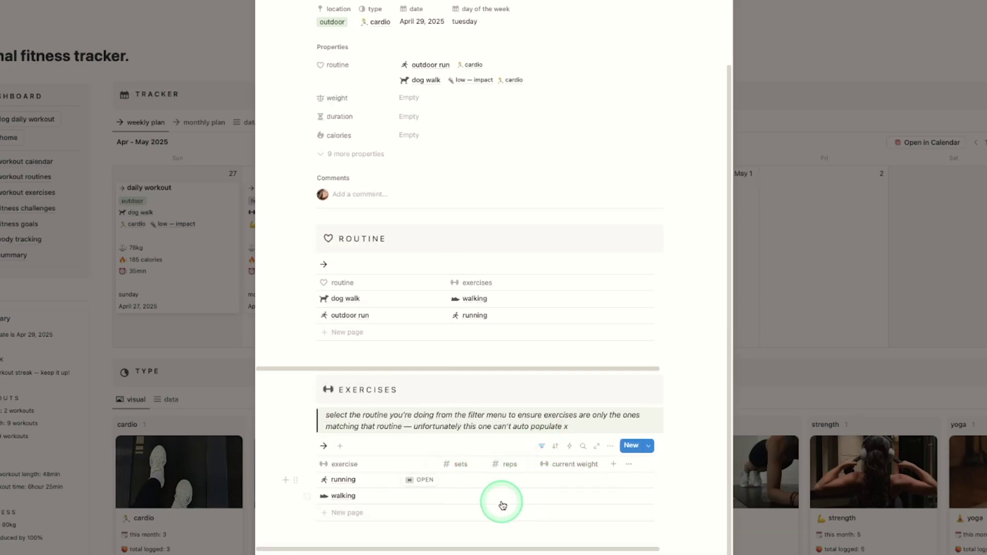
Set the workout's duration to 90, calories to 350 and weight to 76, closing the page when done
scroll(503, 506, up, 2)
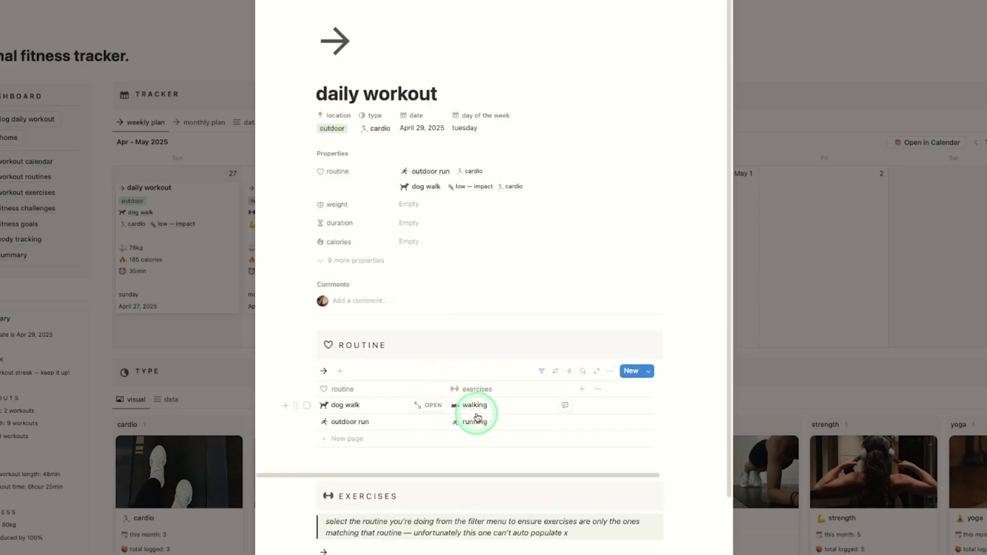
click(420, 225)
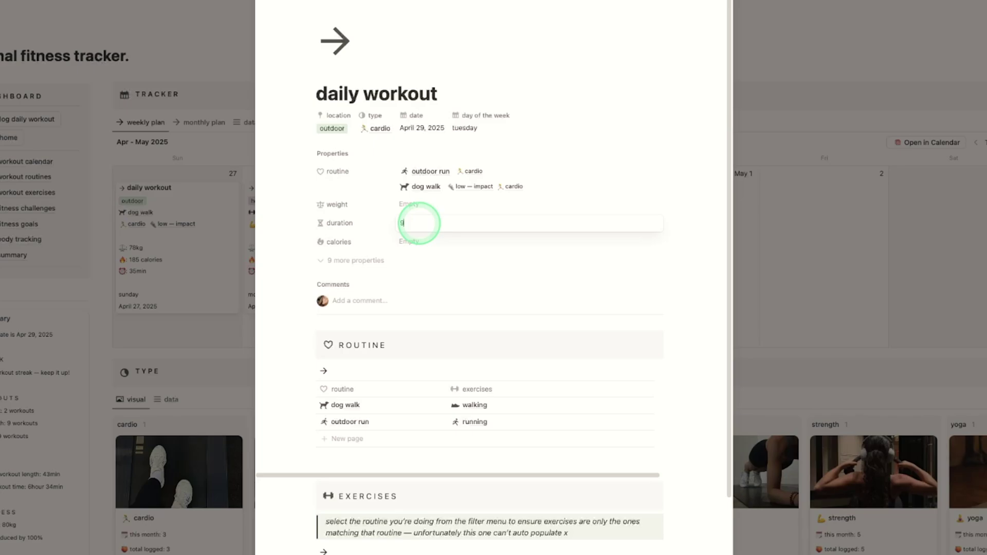
key(Return)
click(434, 242)
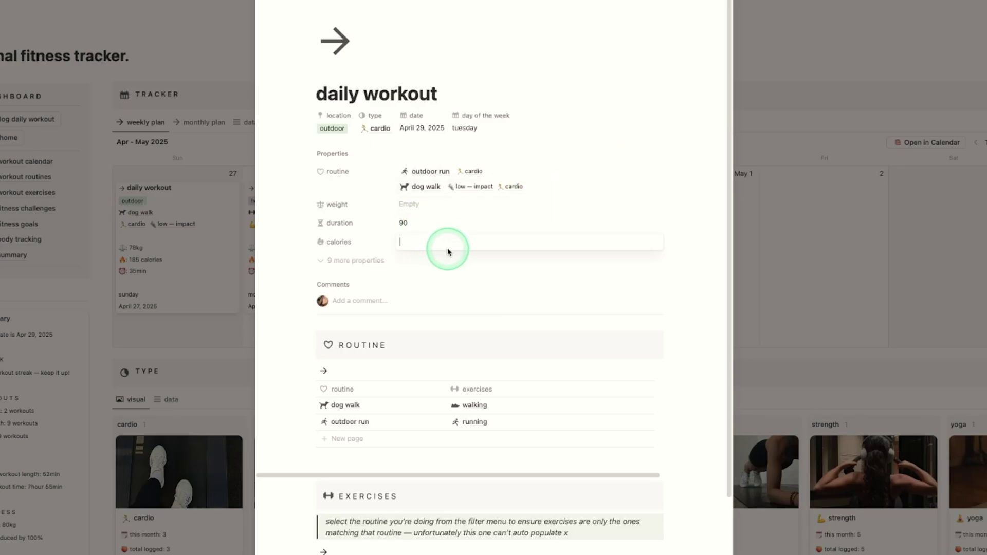
click(412, 205)
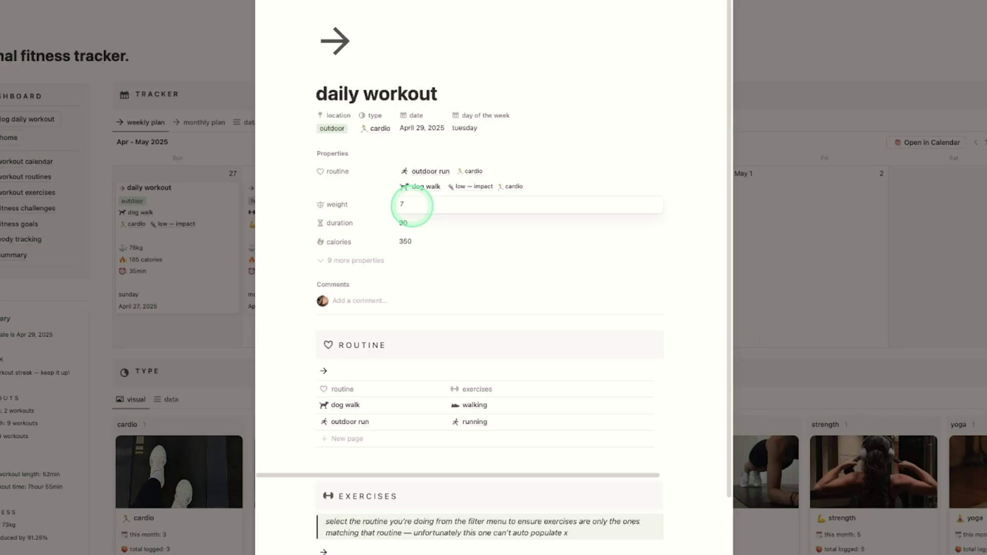
text(76)
click(399, 202)
click(425, 214)
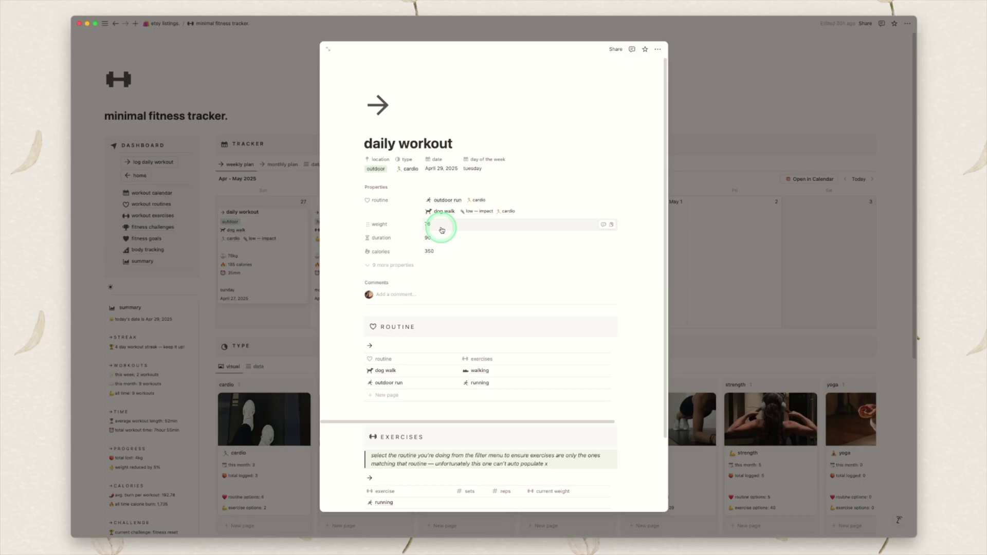
key(Escape)
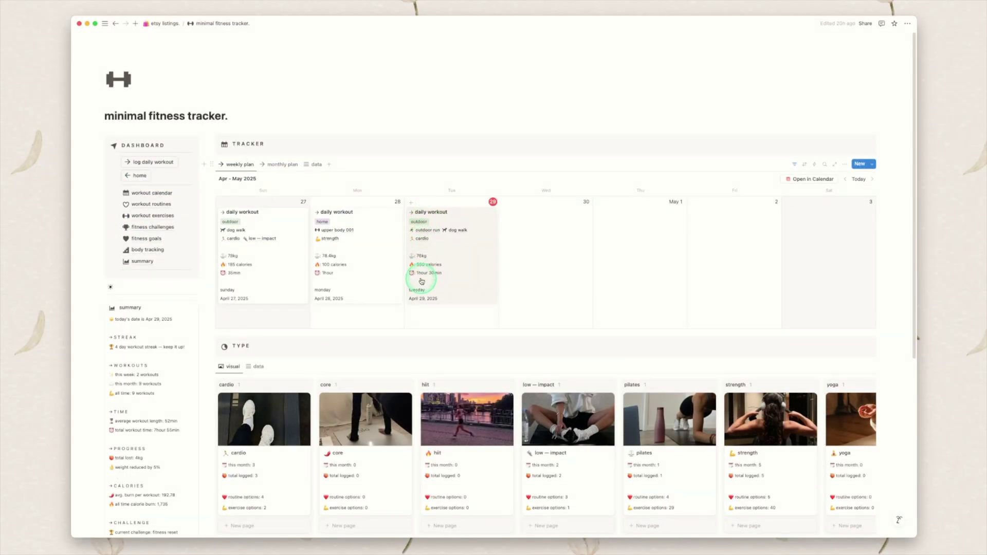
Show the tracker as a monthly plan and look through the workouts logged in April 2025
click(283, 164)
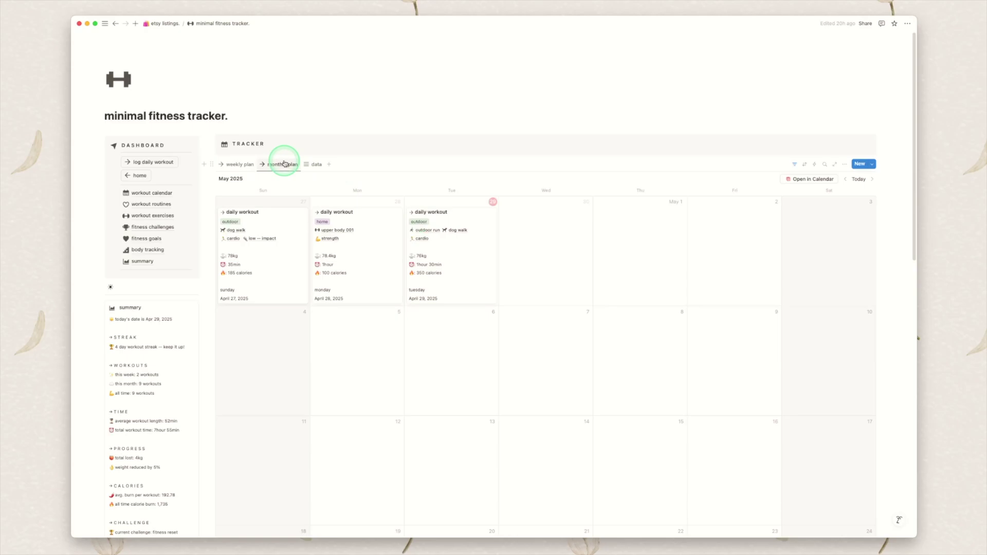
click(845, 180)
scroll(732, 342, down, 5)
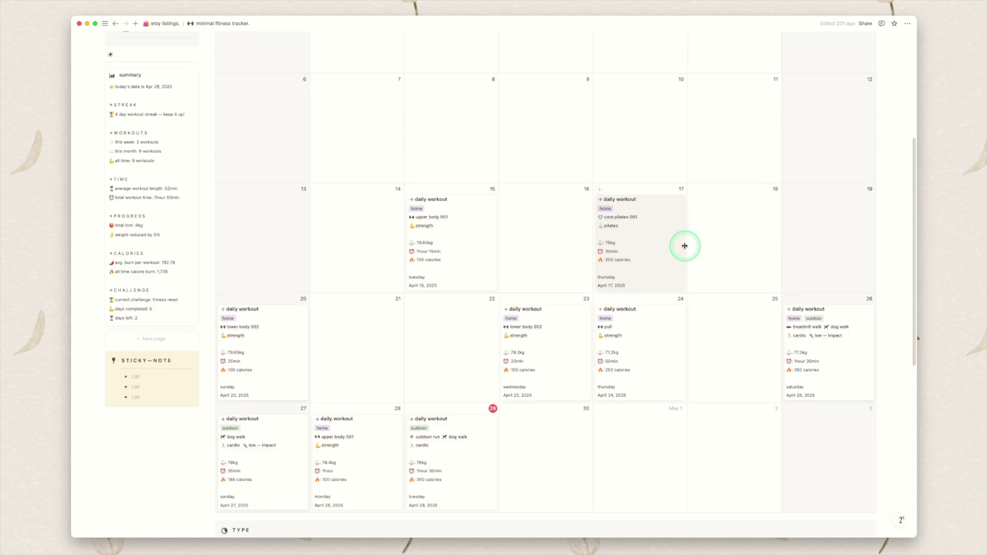
scroll(683, 247, up, 5)
Show the tracker as a data table and list the templates available for new workout calendar entries
click(305, 116)
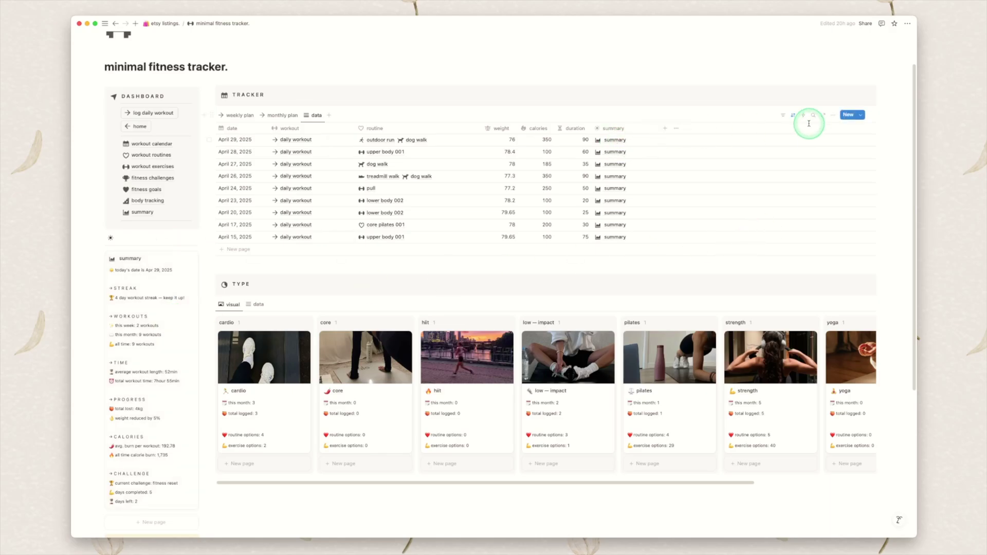
click(866, 120)
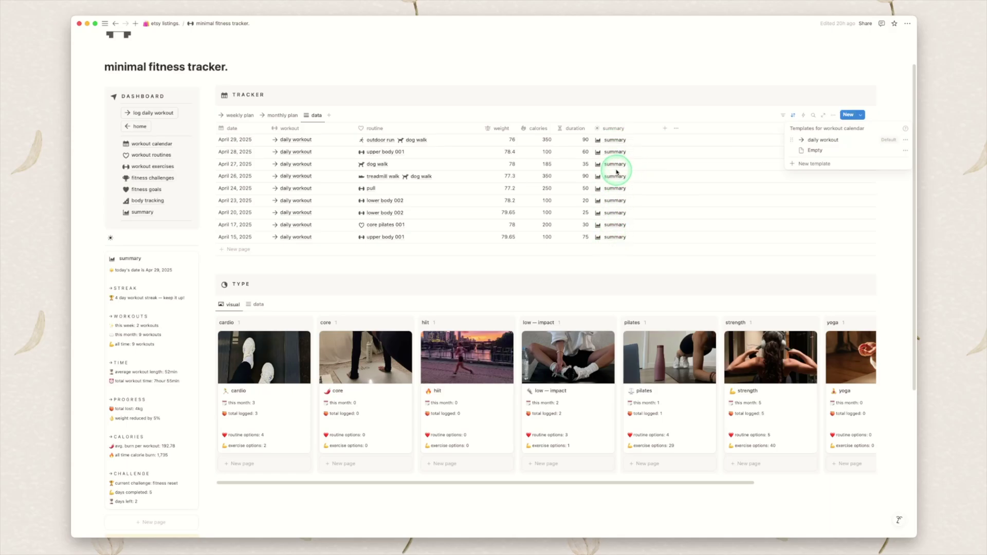
Show the tracker as a weekly plan and check the workout types as a data table, returning to their visual view
click(280, 101)
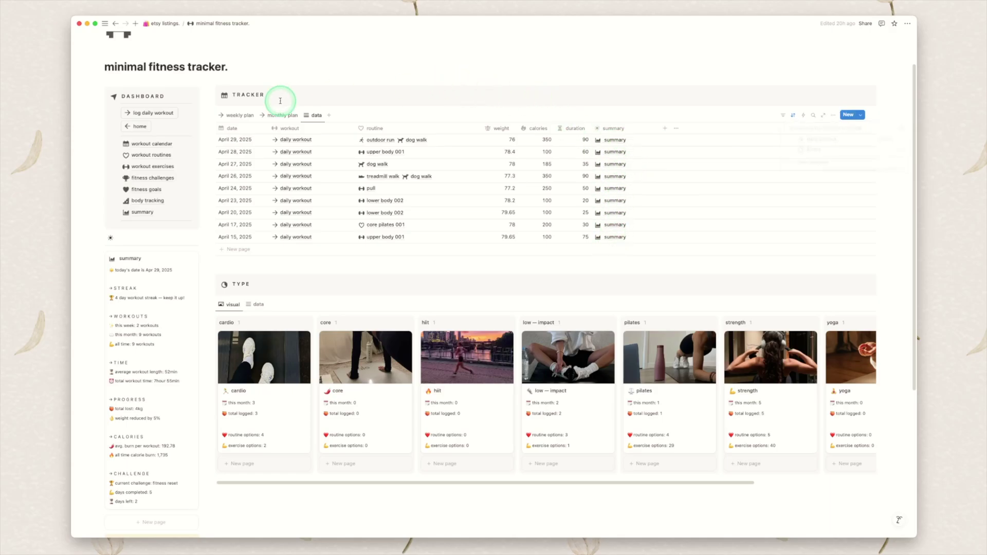
click(249, 118)
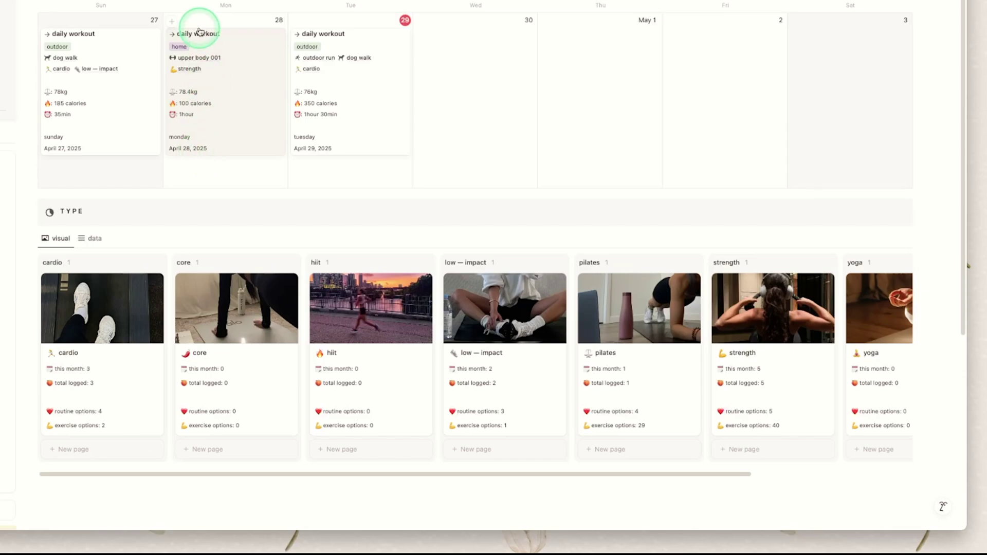
click(91, 238)
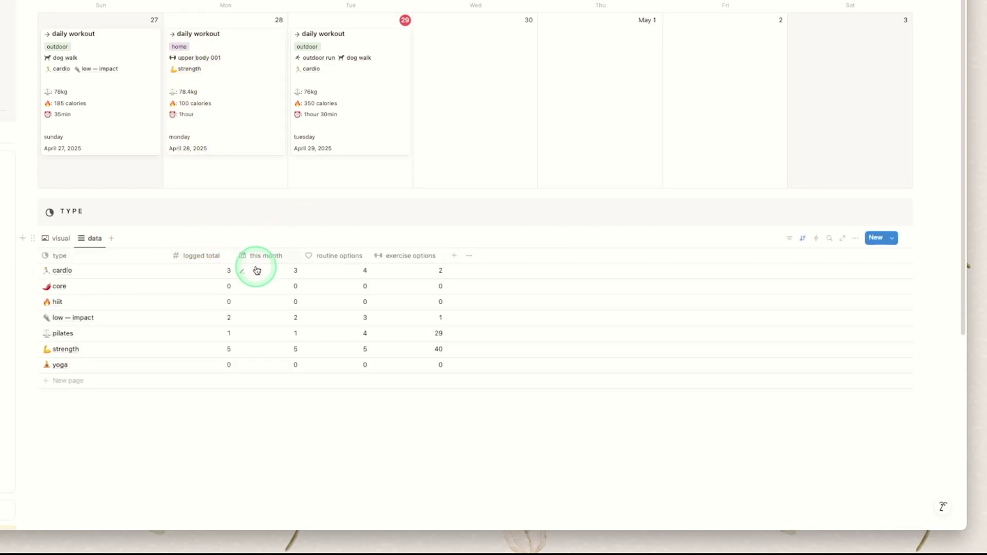
click(49, 239)
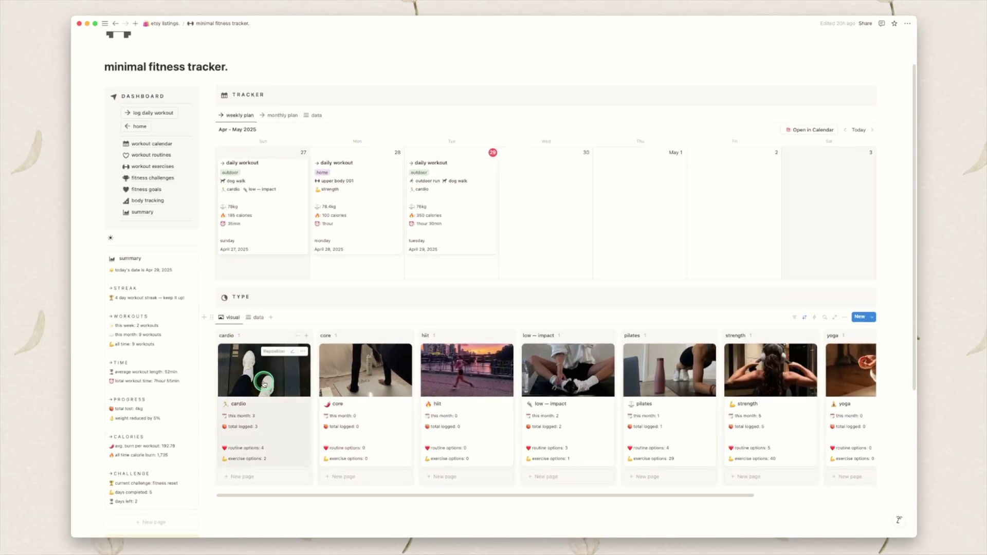
Open the cardio type and look through its tracker, routines and exercises, closing the page when done
click(264, 384)
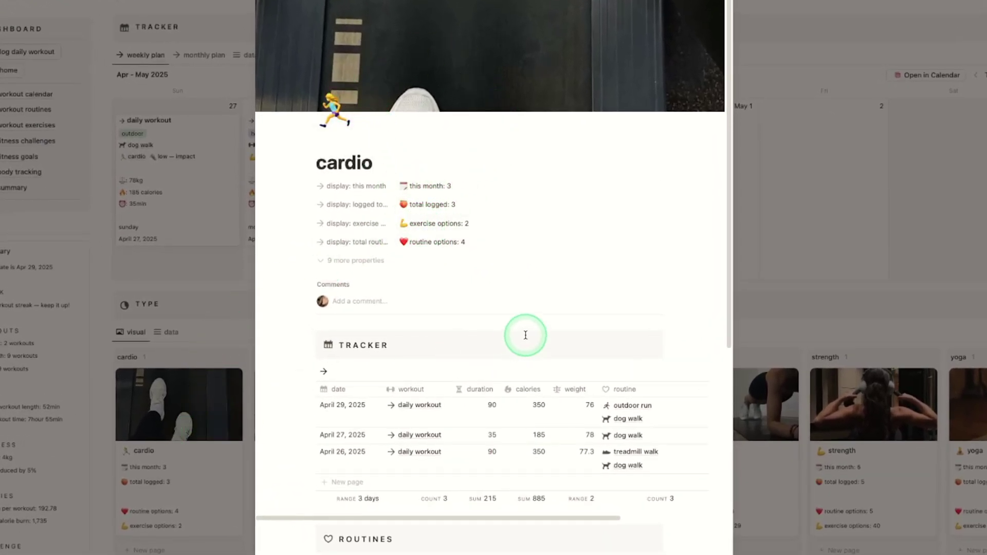
scroll(524, 335, down, 3)
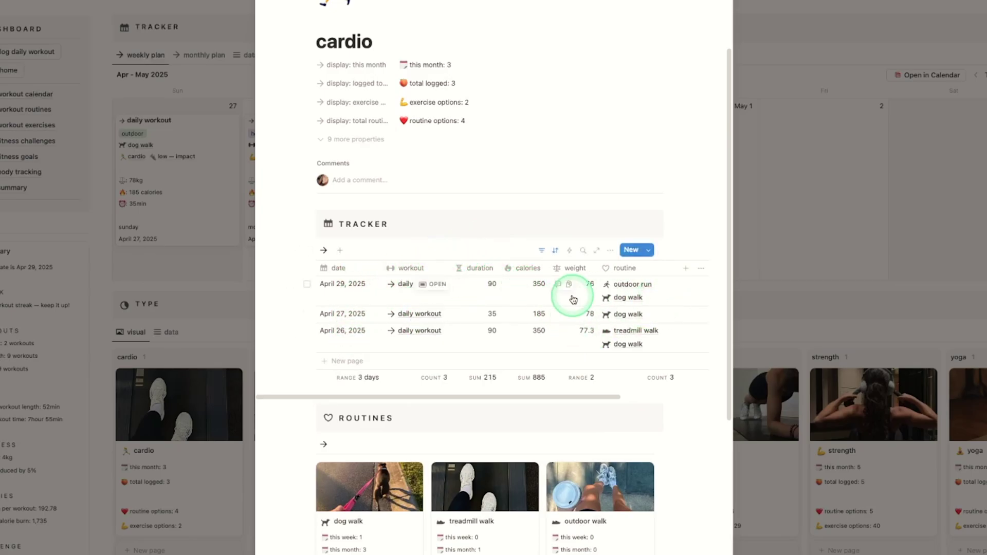
scroll(571, 154, down, 5)
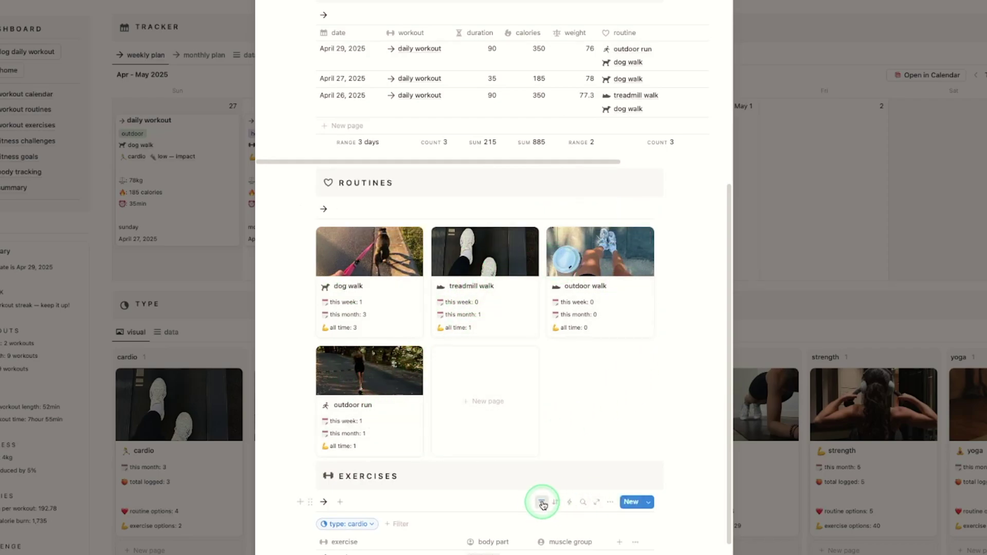
scroll(388, 511, down, 1)
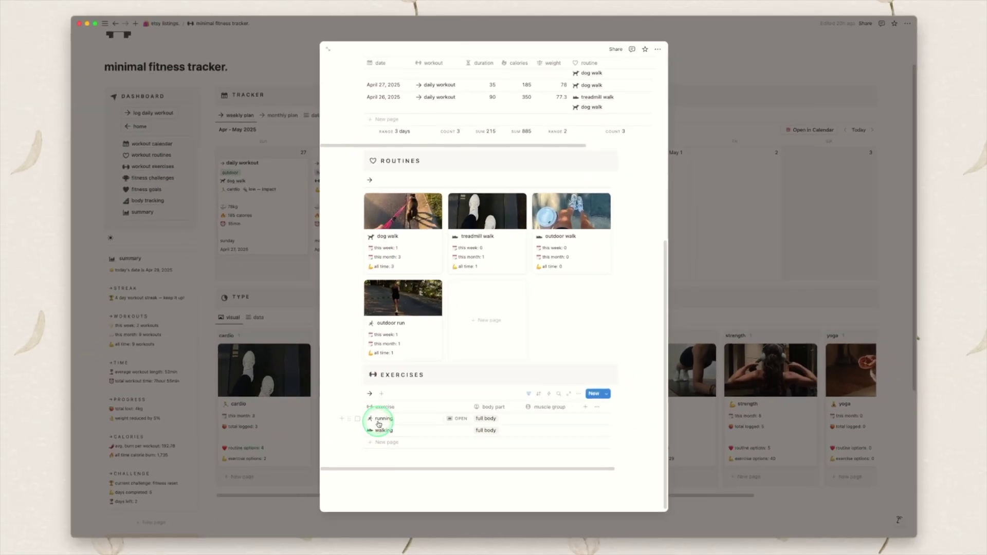
key(Escape)
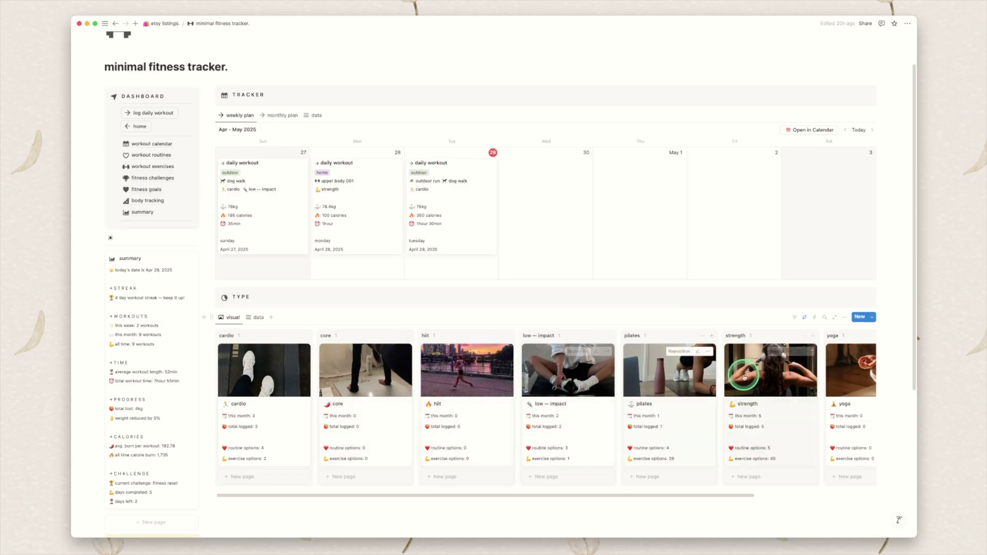
Open the strength type and review its logged workouts, routines and exercises, closing the page when done
click(771, 377)
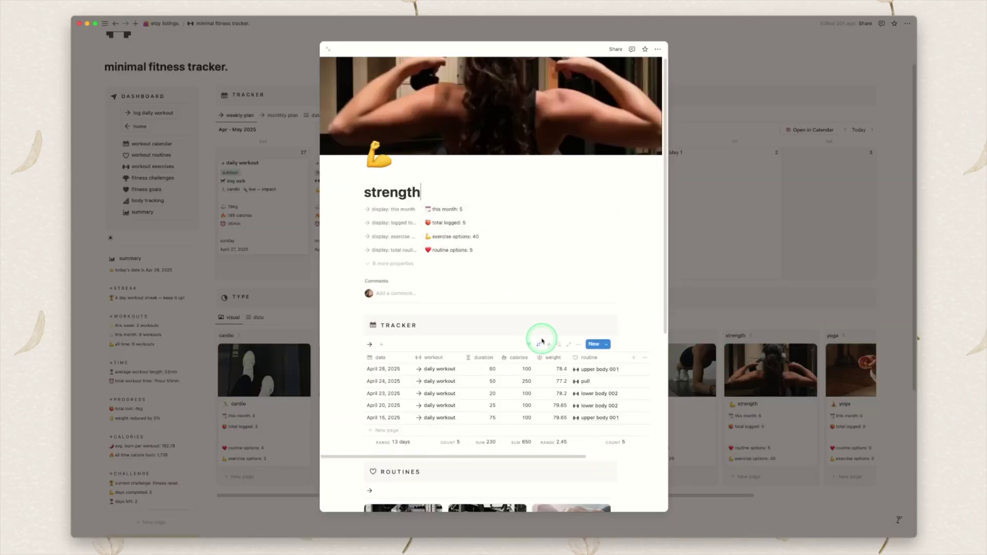
scroll(540, 341, down, 3)
scroll(542, 341, down, 7)
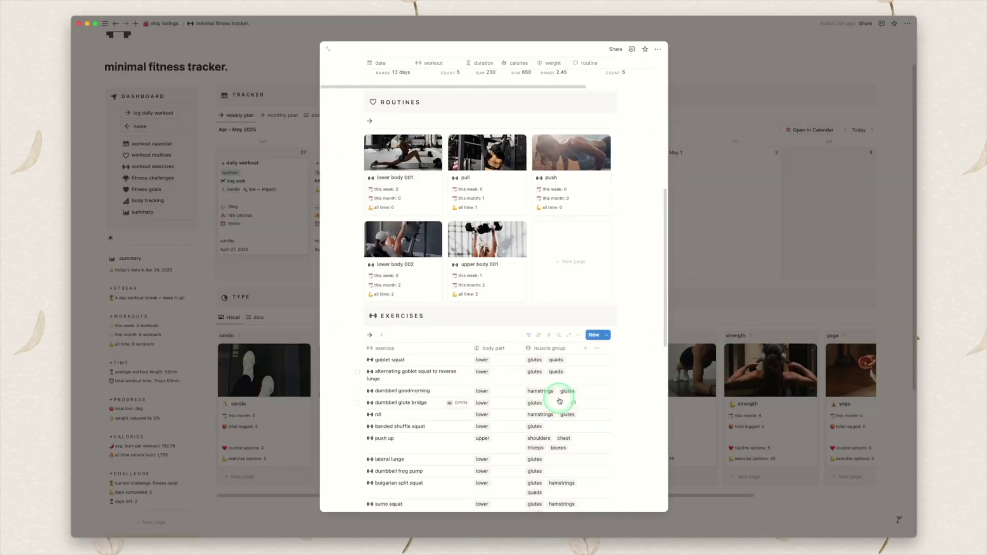
key(Escape)
Check the summary's streak and show the tracker as a monthly plan for April 2025
scroll(632, 266, down, 3)
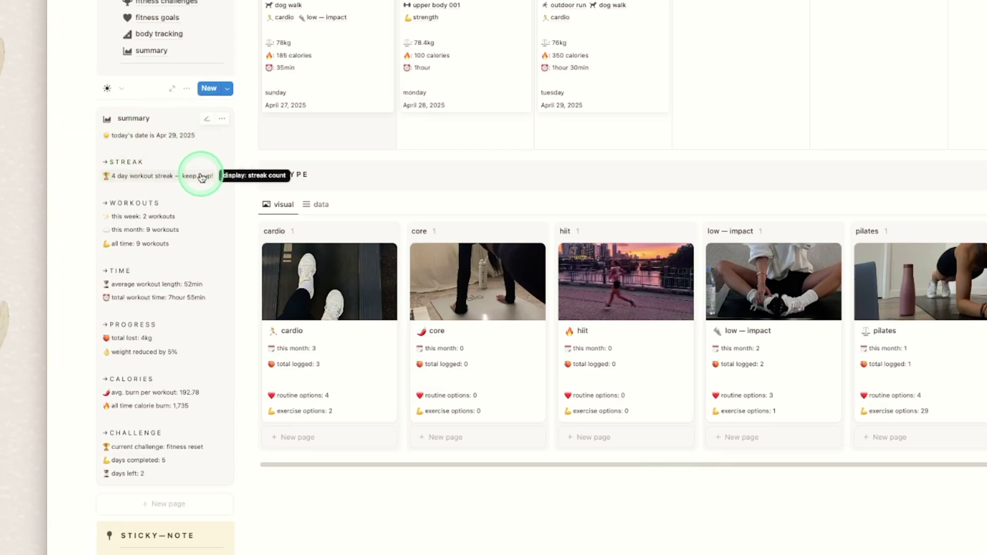
scroll(447, 304, up, 2)
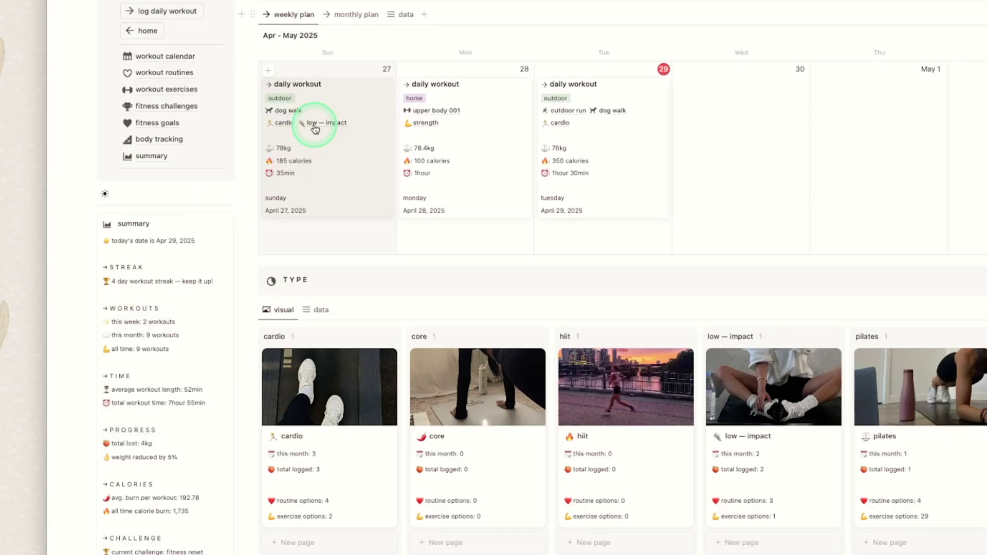
click(355, 14)
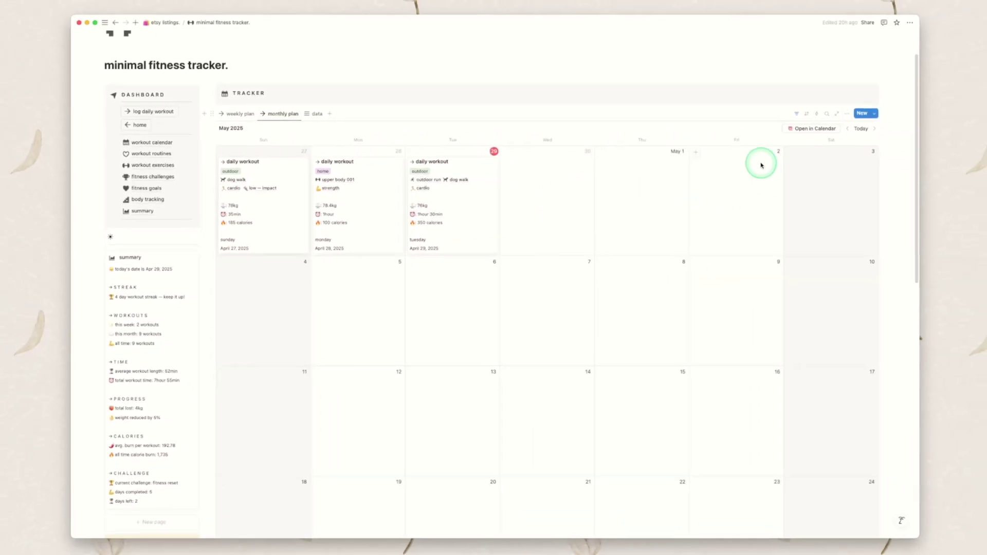
click(847, 128)
scroll(650, 375, down, 5)
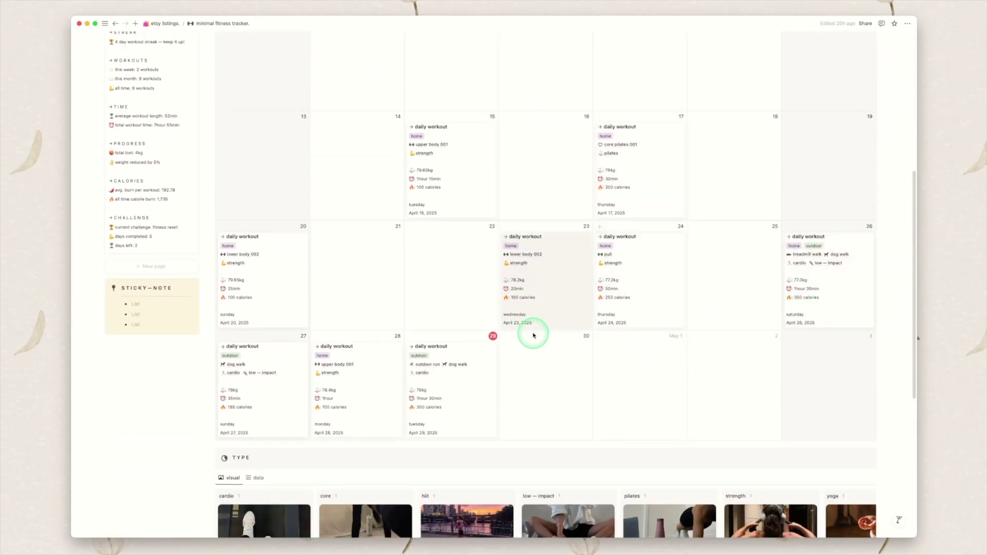
scroll(183, 177, up, 1)
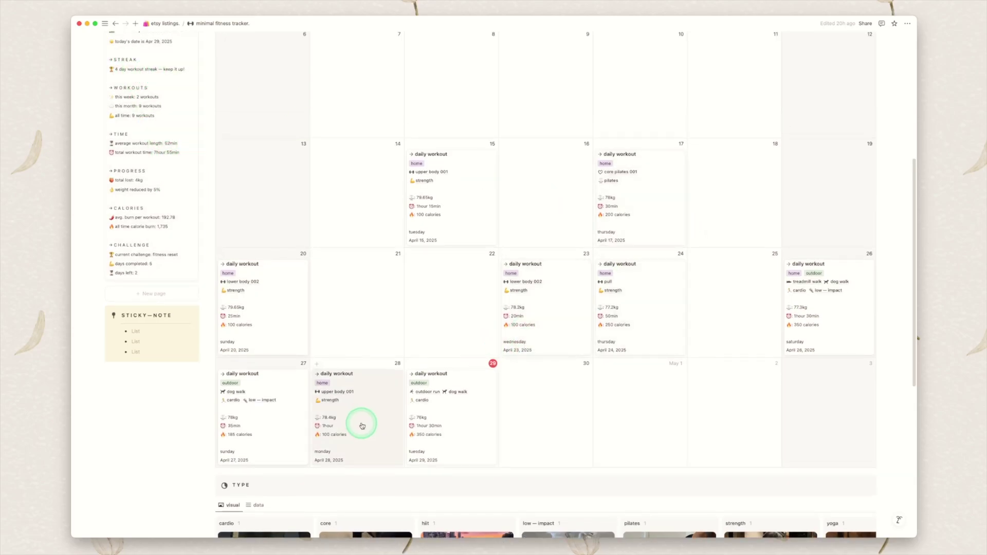
Try moving the April 28 and April 29 workouts back to April 21 and 22, undoing the moves
drag(373, 435, 365, 307)
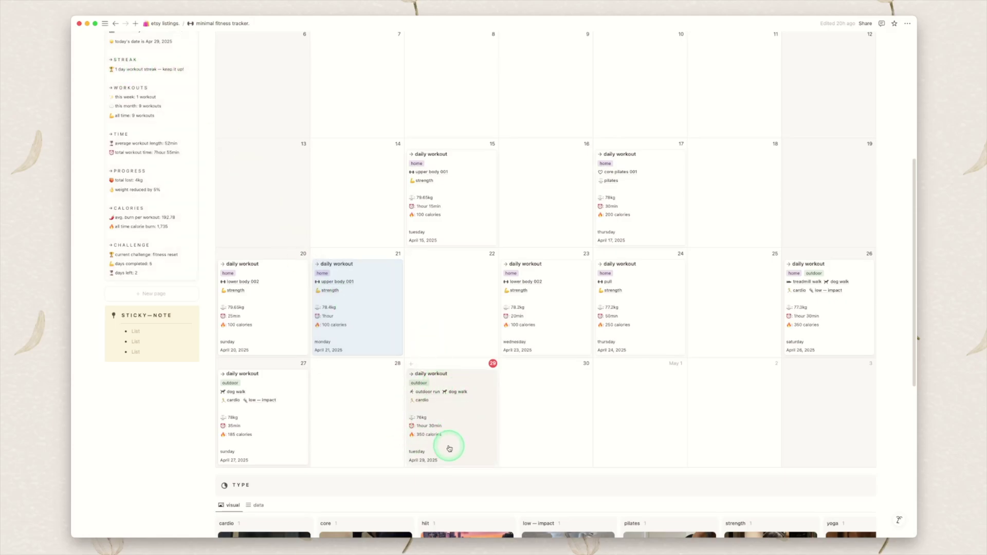
key(ctrl+z)
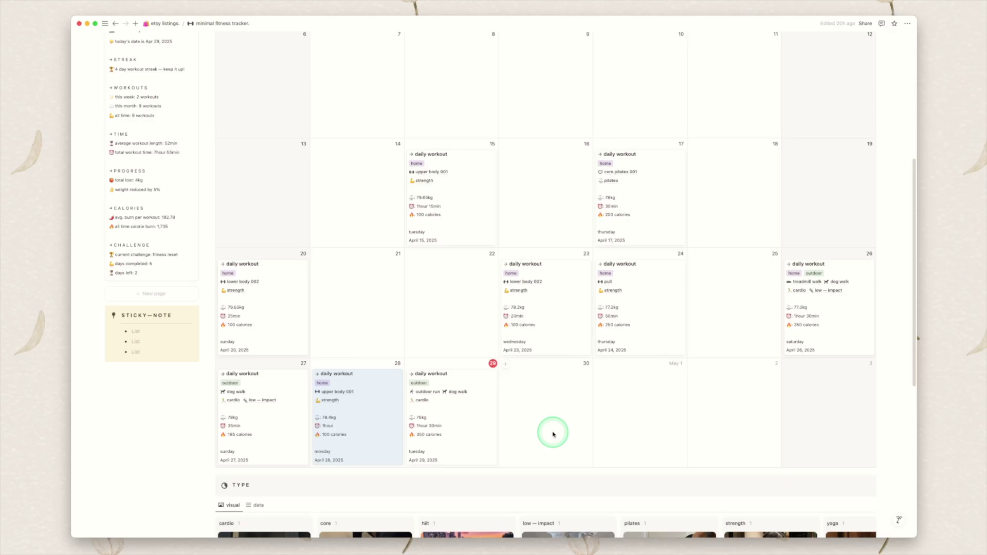
drag(490, 419, 488, 309)
drag(379, 399, 367, 368)
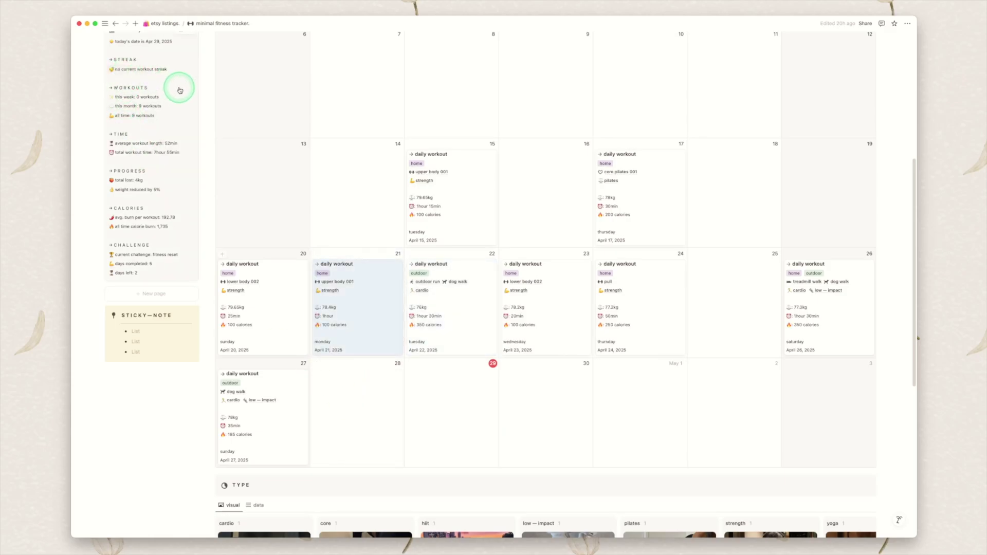
key(ctrl+z)
key(ctrl+z)
Show the tracker as a weekly plan and look through the properties of the summary page, closing it when done
scroll(277, 154, up, 5)
click(240, 56)
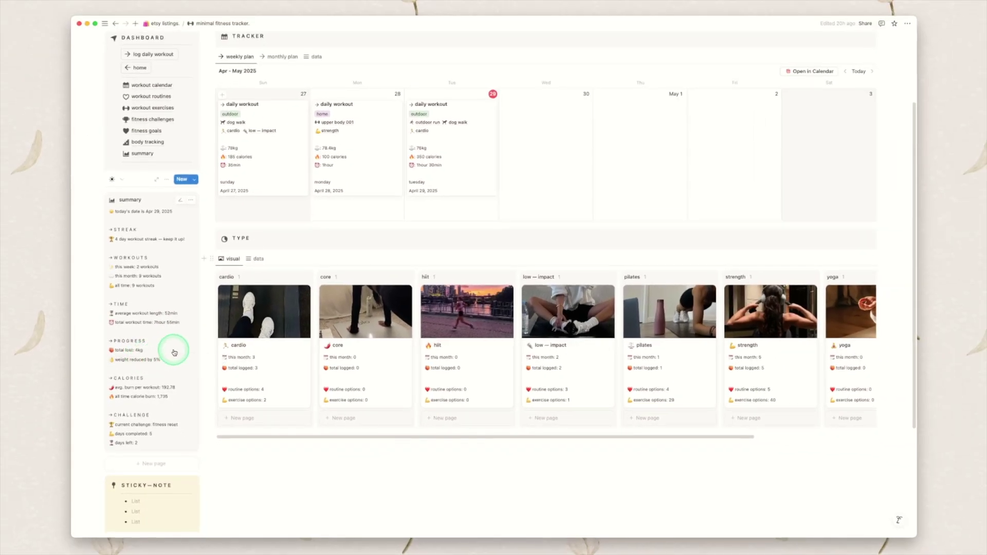
click(174, 353)
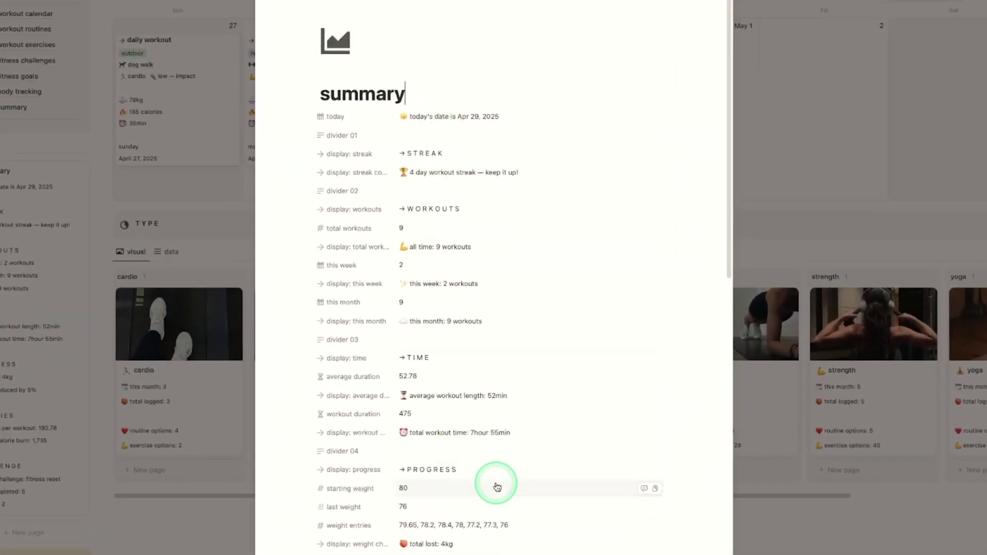
scroll(498, 487, down, 6)
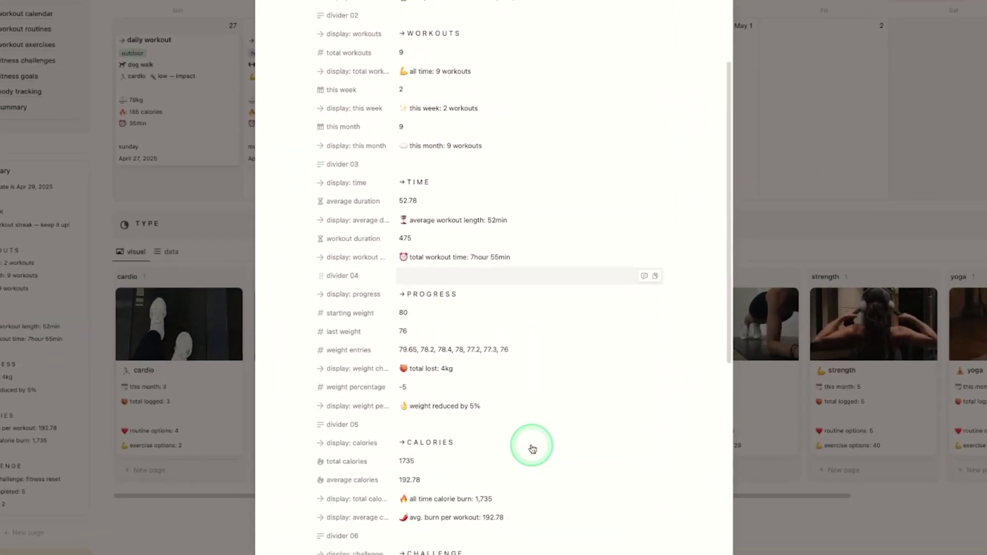
scroll(530, 324, up, 3)
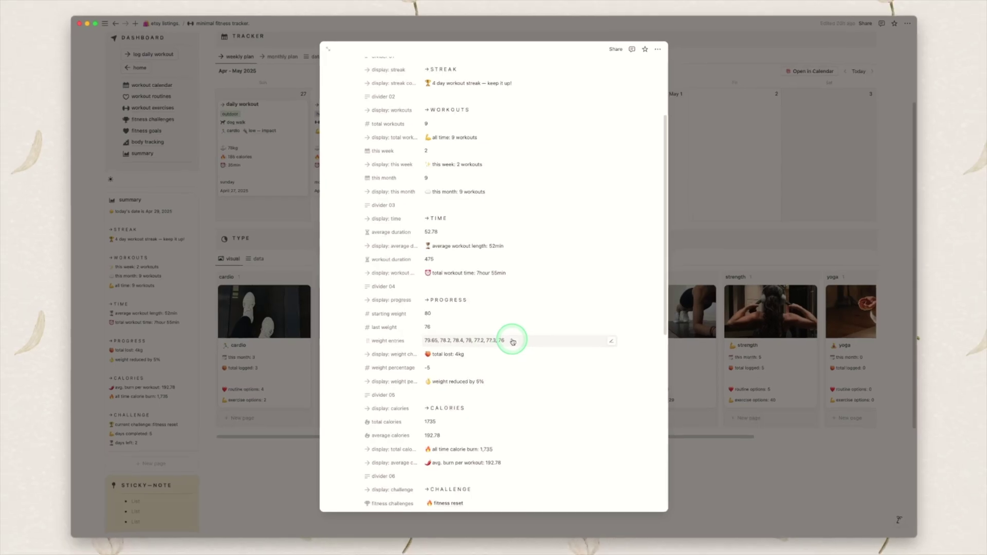
click(747, 202)
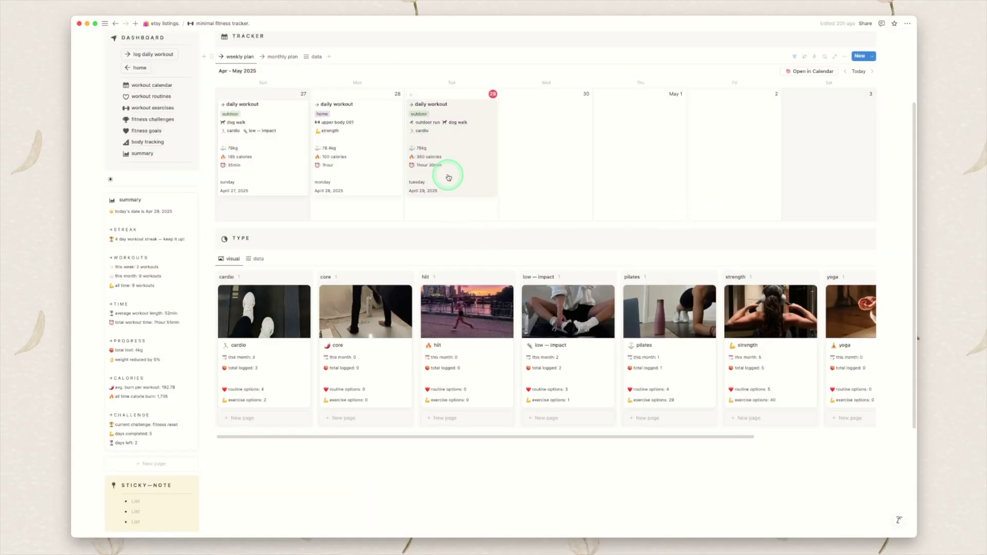
Clear the weight of the April 29 workout and close its page
click(469, 171)
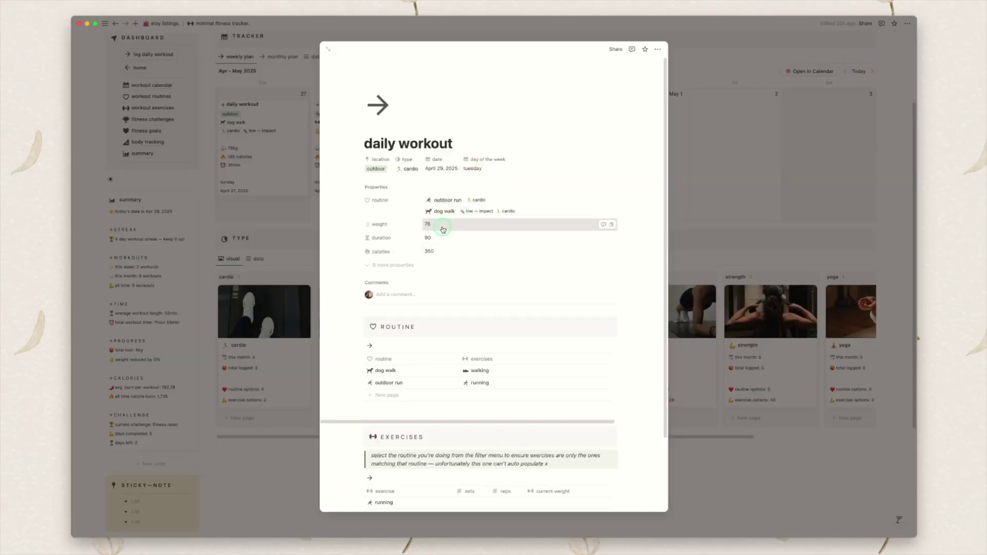
click(442, 227)
click(760, 226)
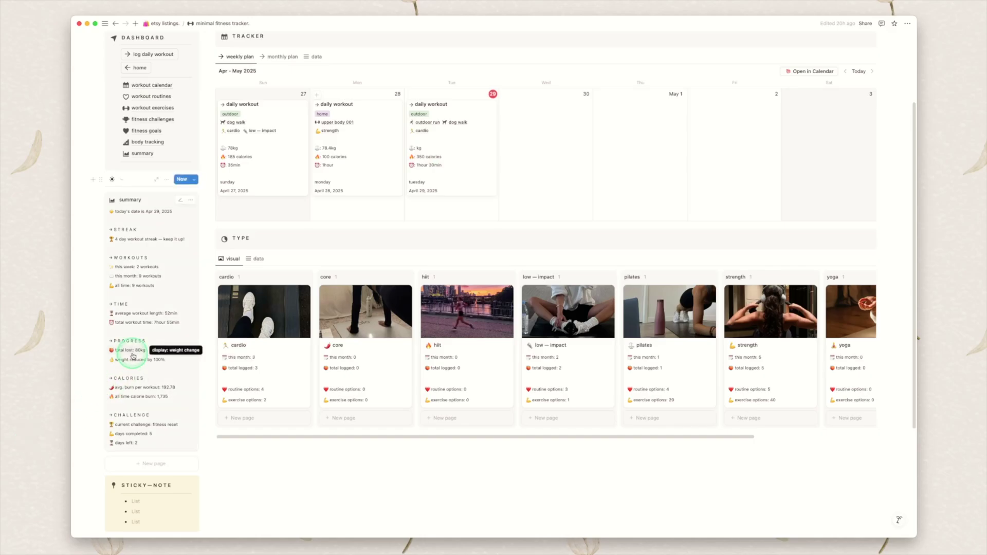
Set the weight of the April 29 workout to 76 and close its page
click(465, 172)
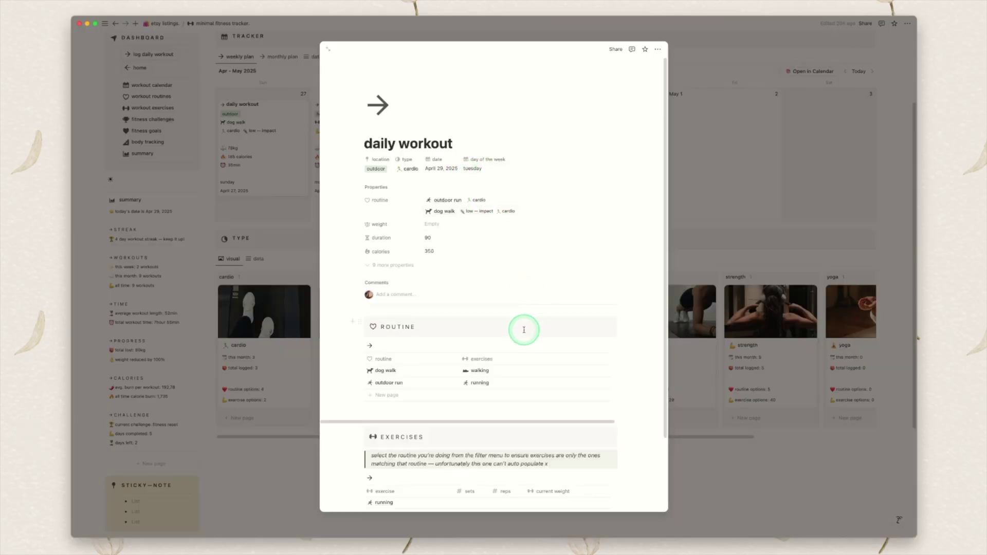
click(440, 224)
text(76)
key(Return)
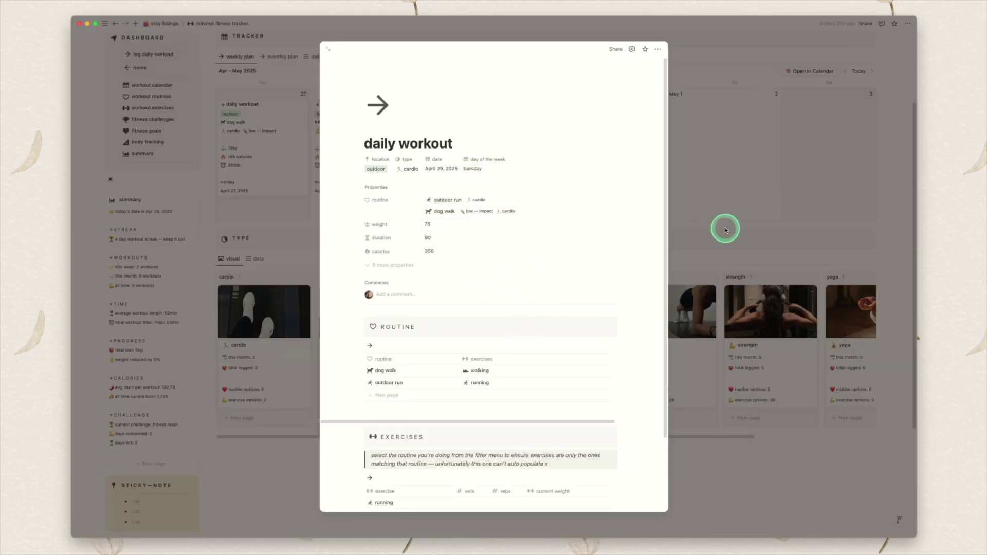
click(712, 184)
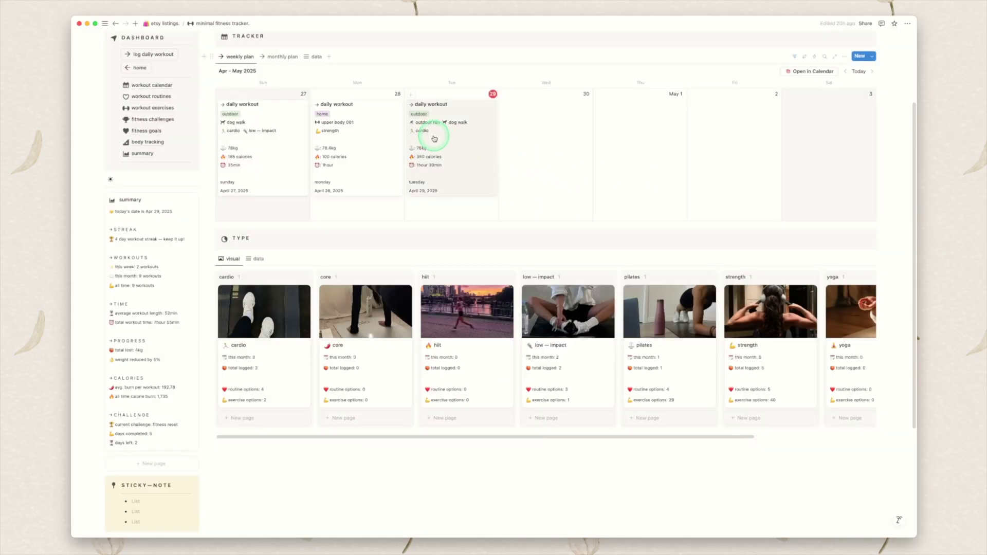
Clear the weight of the April 28 workout and close its page
click(370, 154)
click(436, 214)
key(BackSpace)
key(BackSpace)
click(719, 193)
click(377, 130)
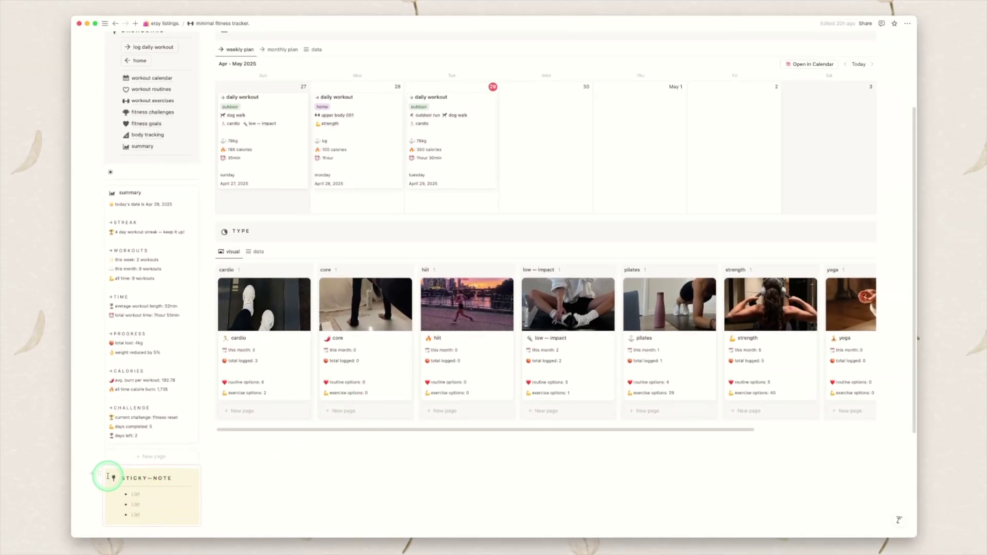
Write "hello!" as the first list item of the sticky note
click(141, 493)
text(hello!)
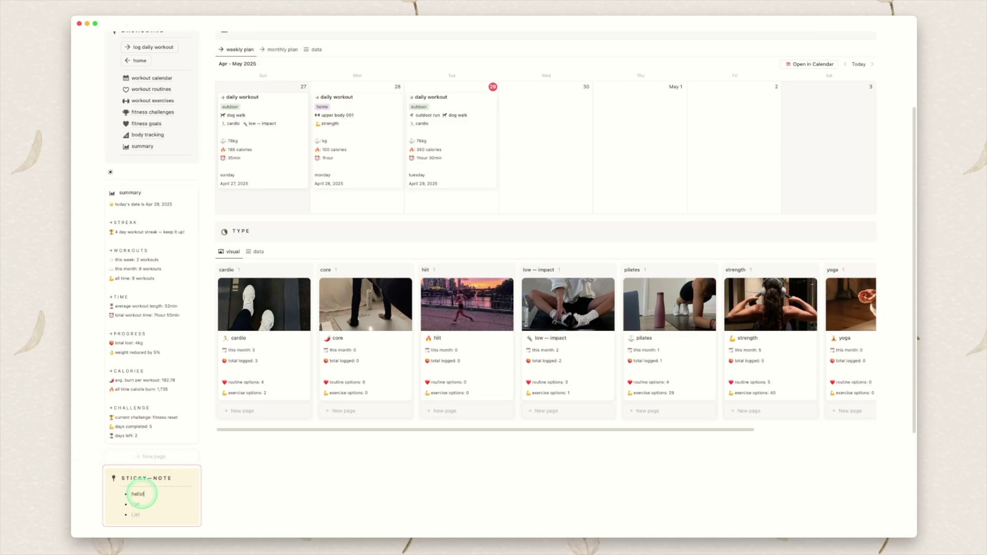
click(263, 491)
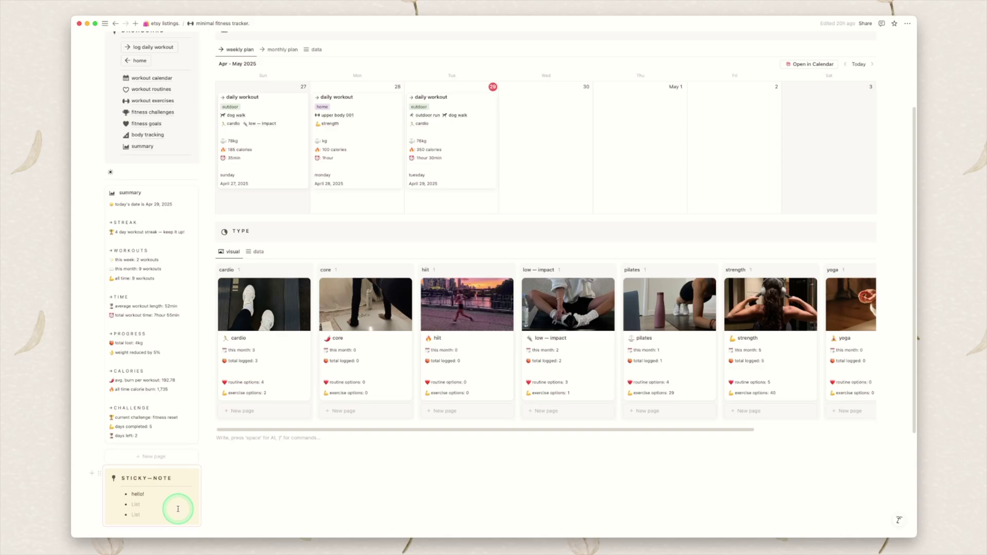
click(261, 446)
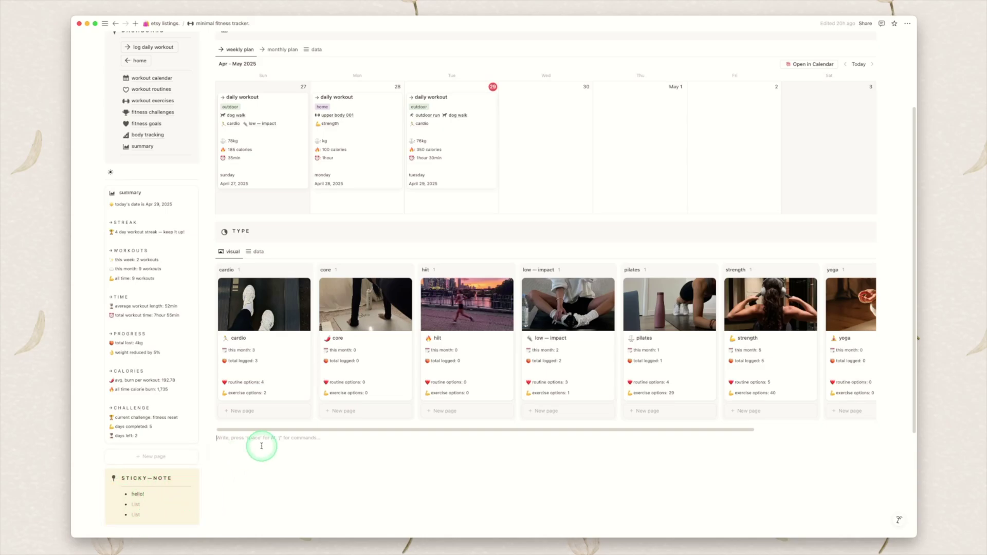
Open the workout calendar page and look at its monthly, data and weekly views
scroll(228, 413, up, 3)
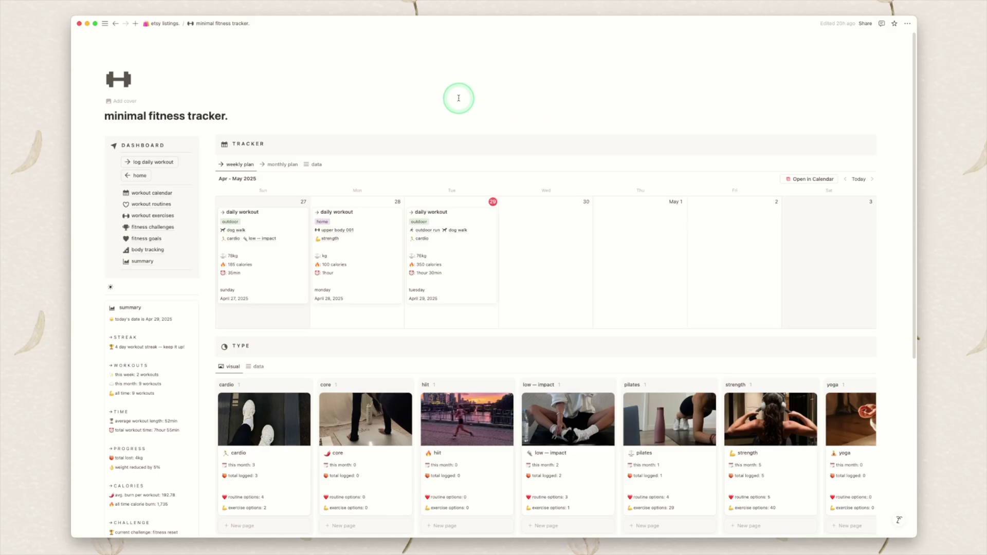
click(151, 193)
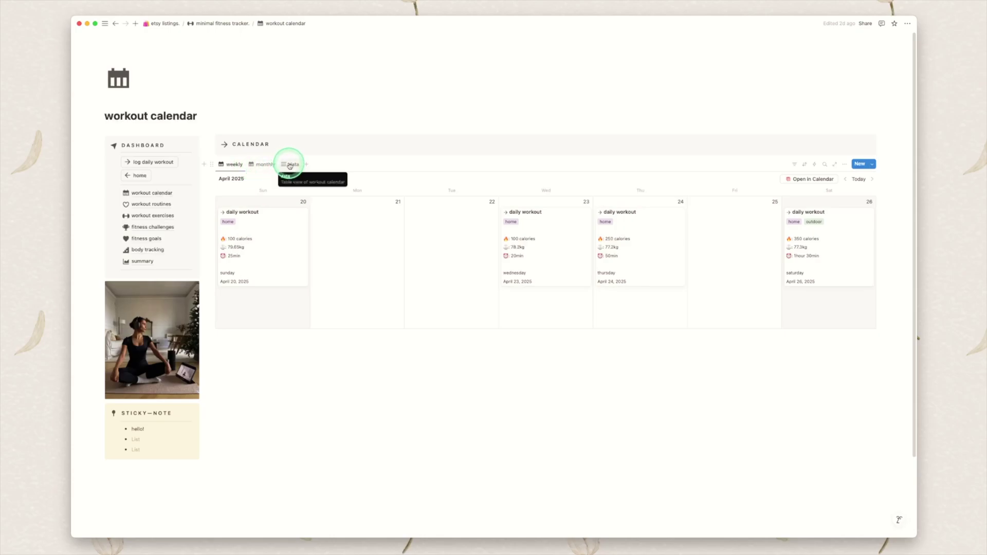
click(262, 165)
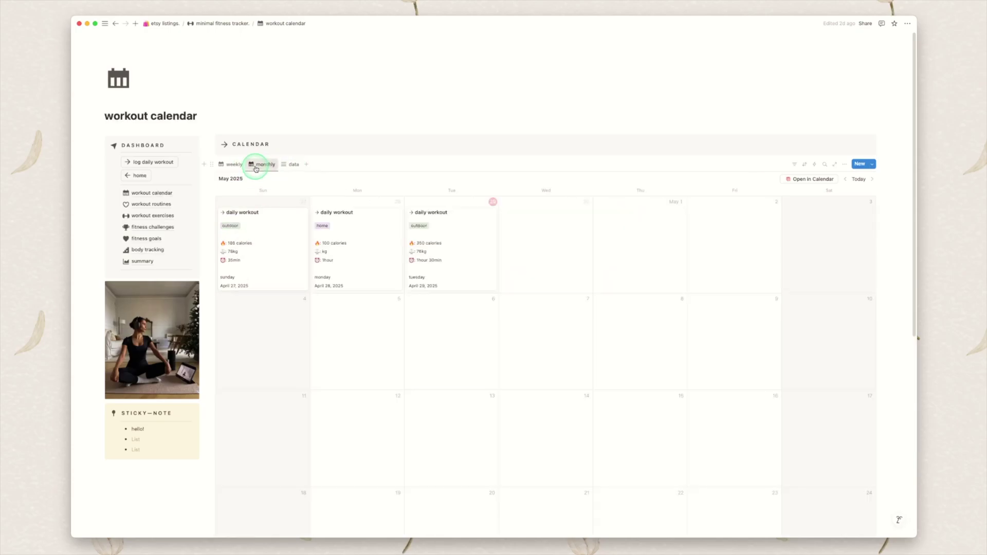
click(285, 166)
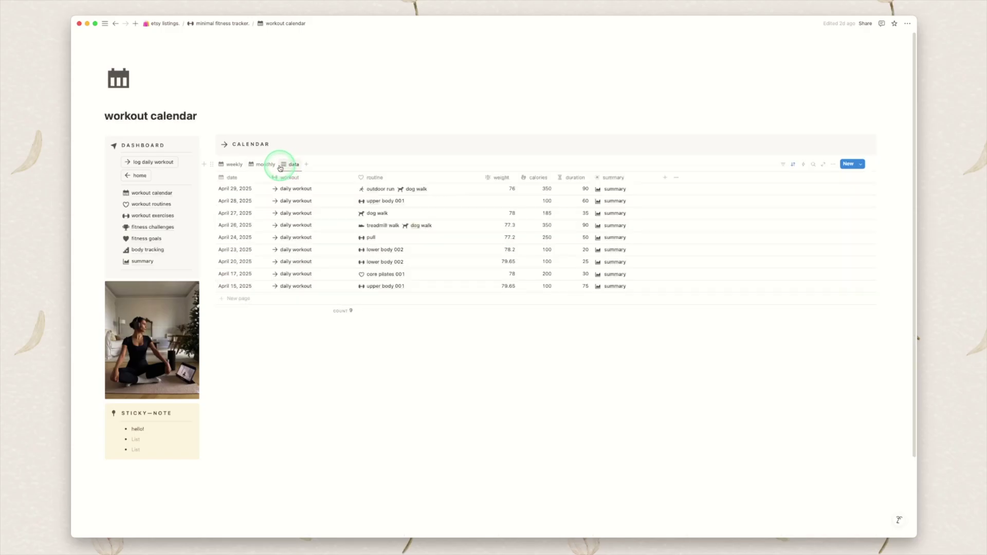
click(230, 165)
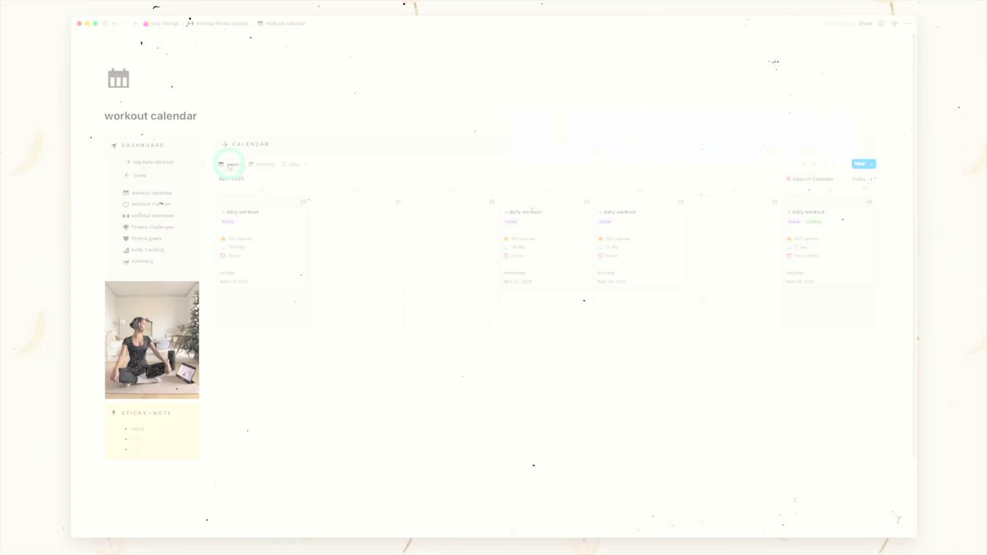
Open the workout routines page from the dashboard
click(163, 205)
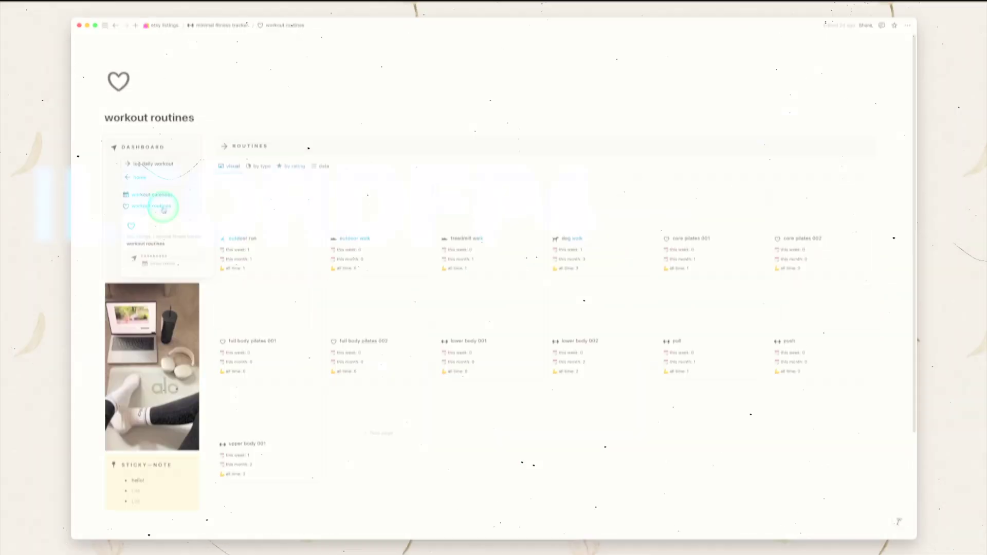